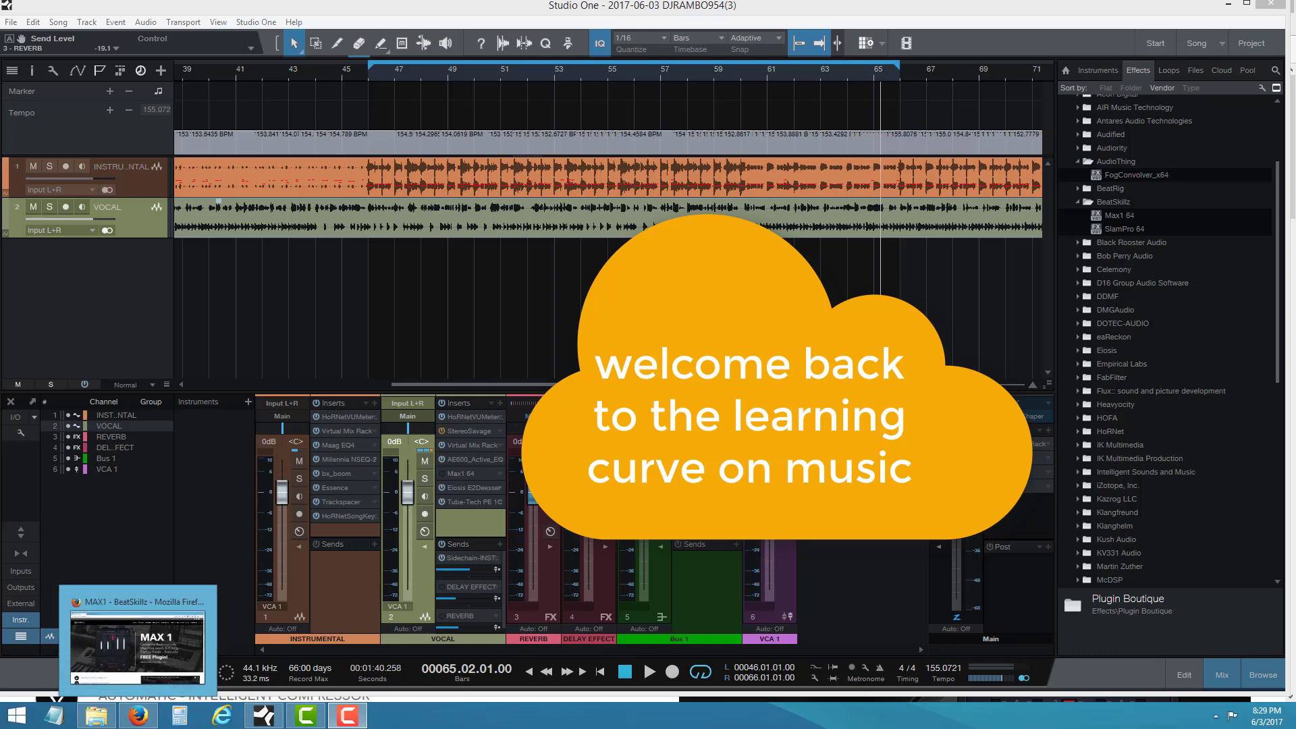
Step: Switch to Firefox and review the MAX 1 page's feature list and its descriptions of the plugin controls
click(137, 716)
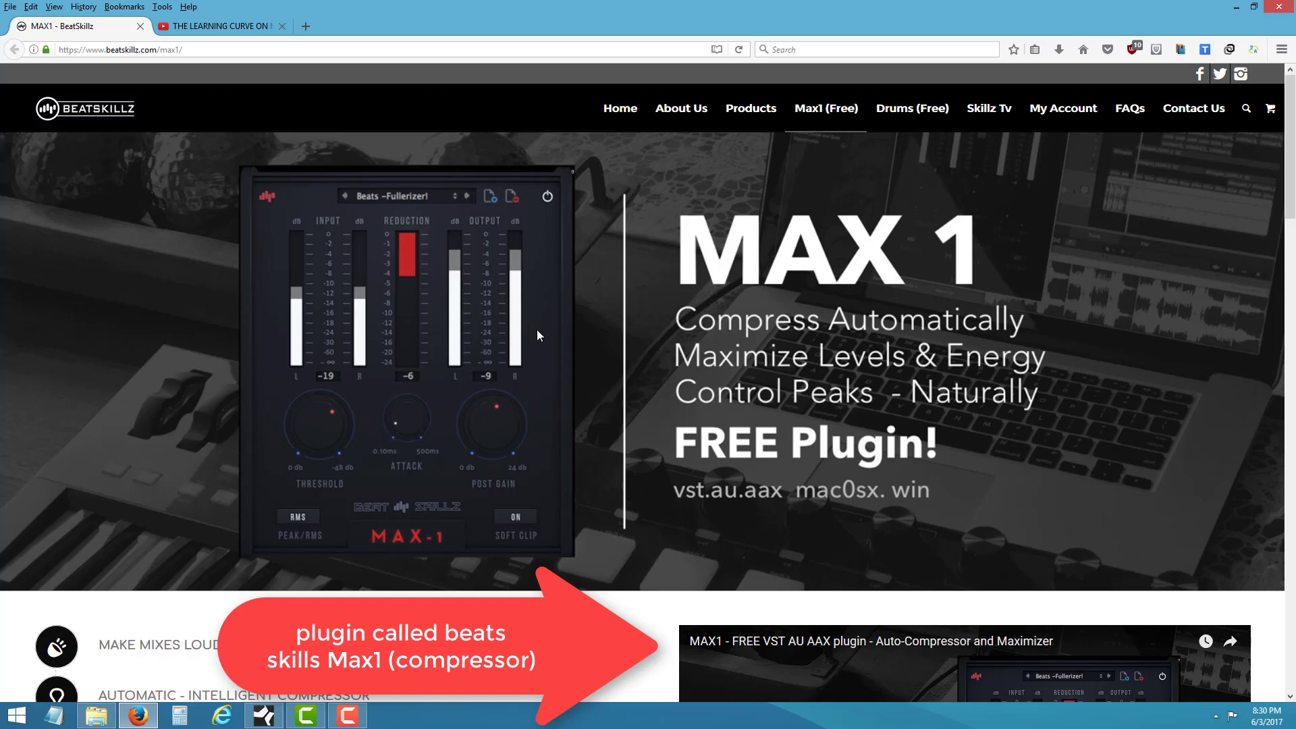
scroll(717, 370, down, 3)
scroll(724, 375, up, 3)
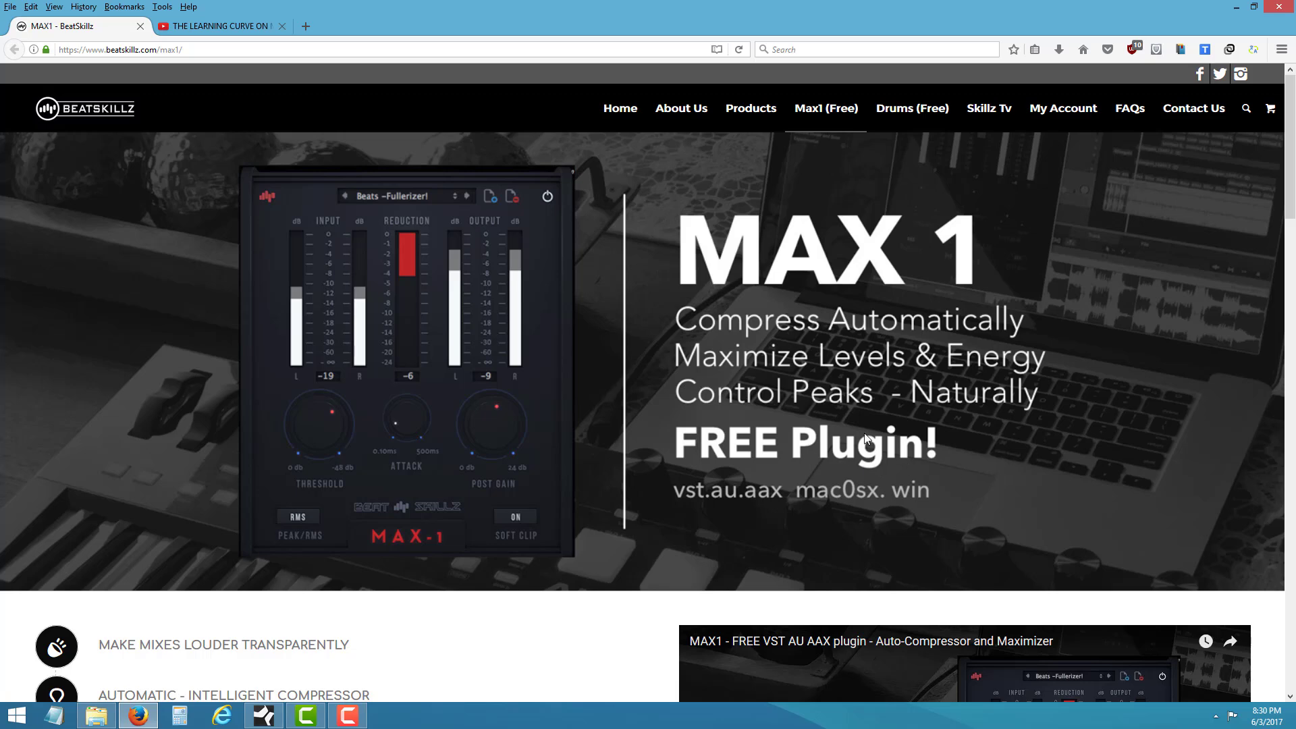
scroll(852, 429, down, 2)
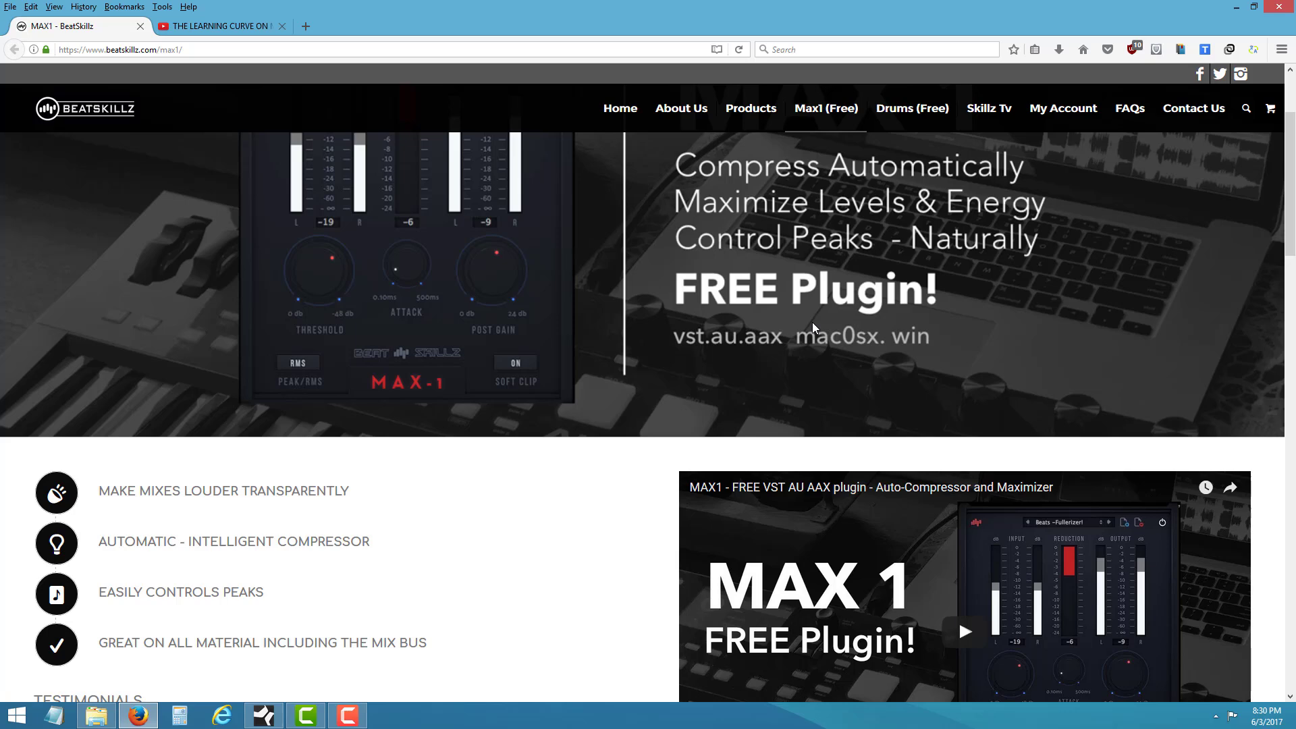
scroll(878, 344, up, 2)
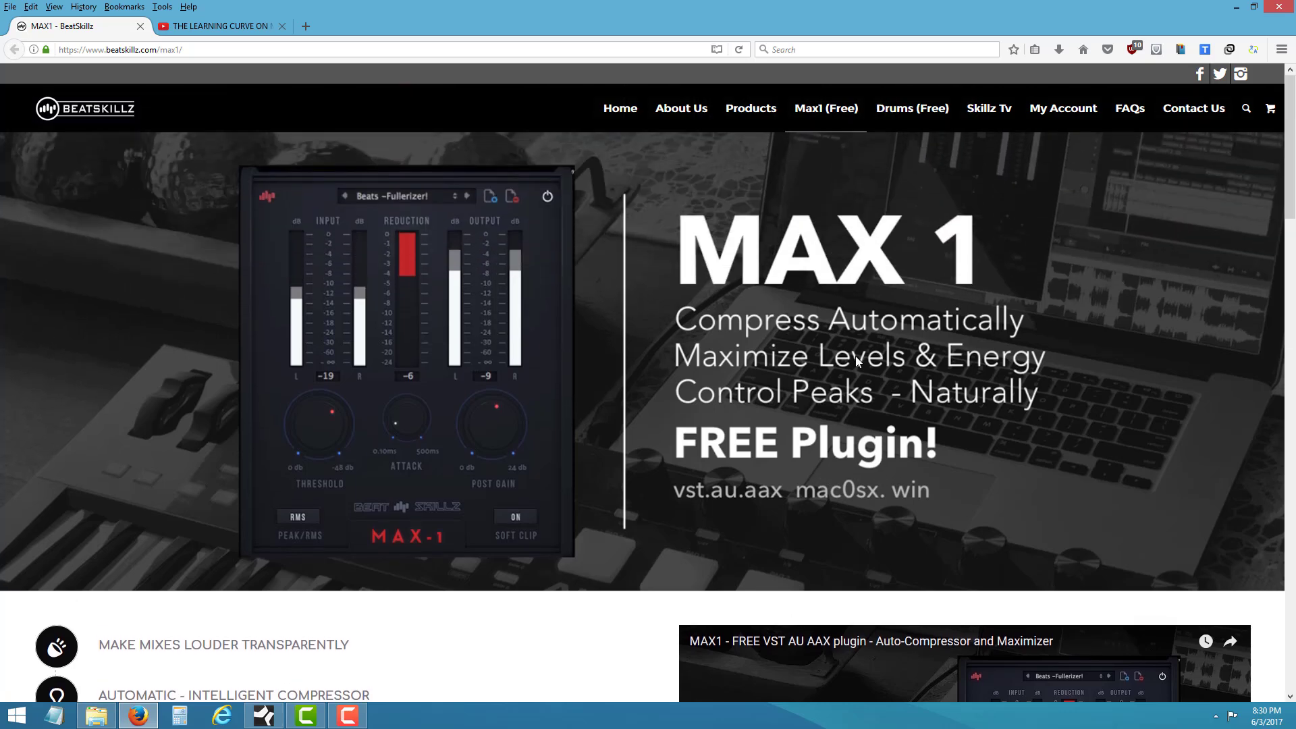
scroll(487, 440, down, 3)
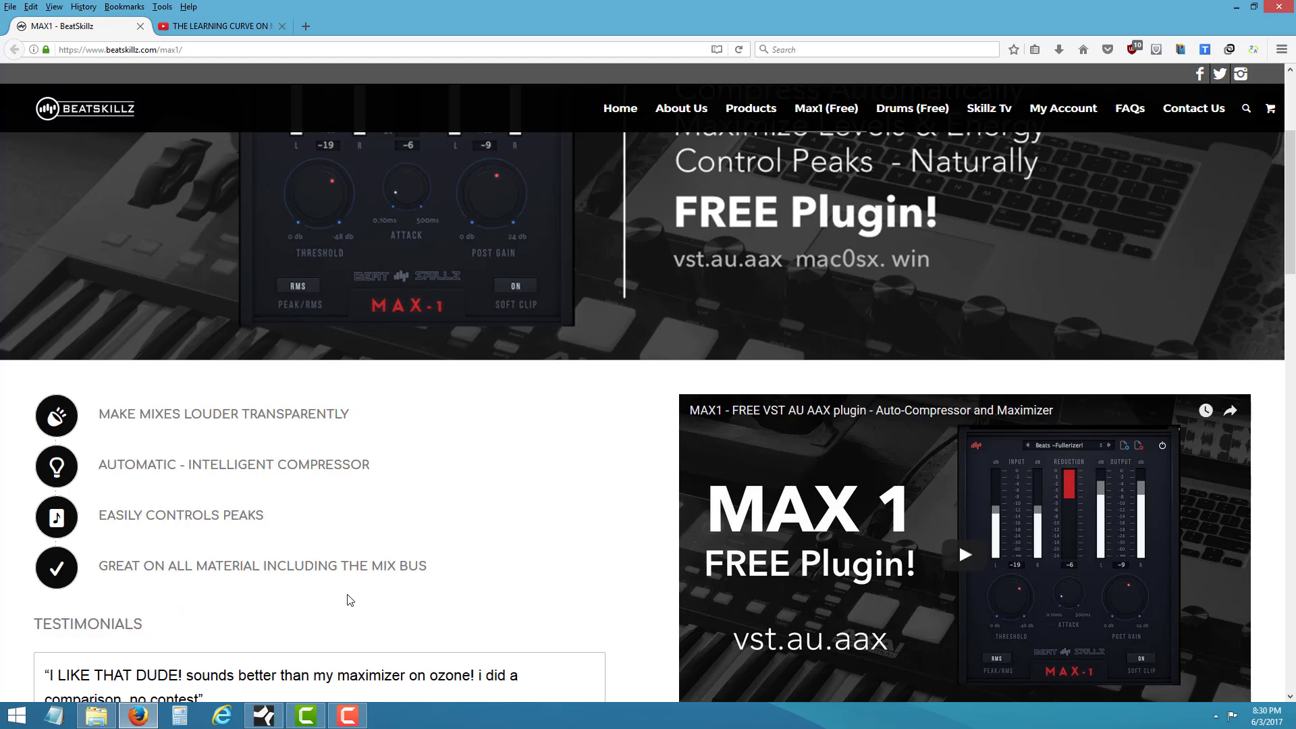
scroll(431, 589, down, 2)
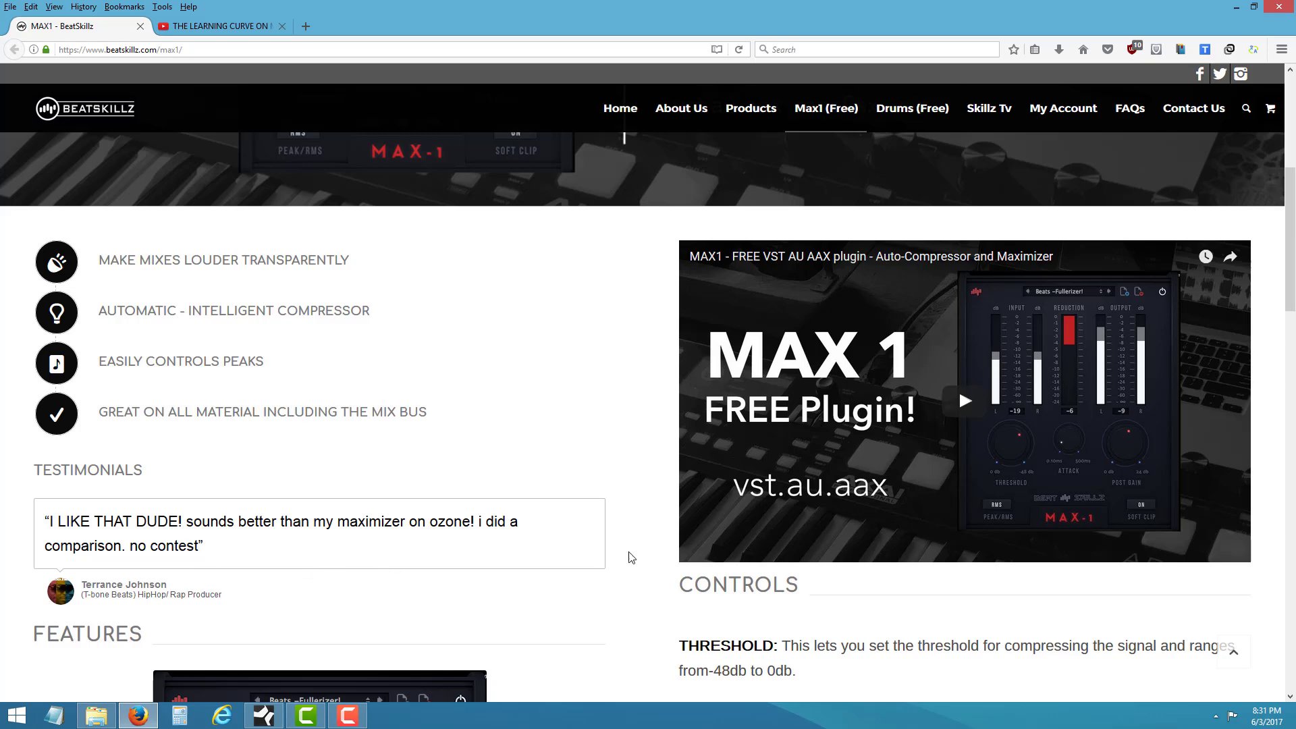
scroll(633, 557, down, 3)
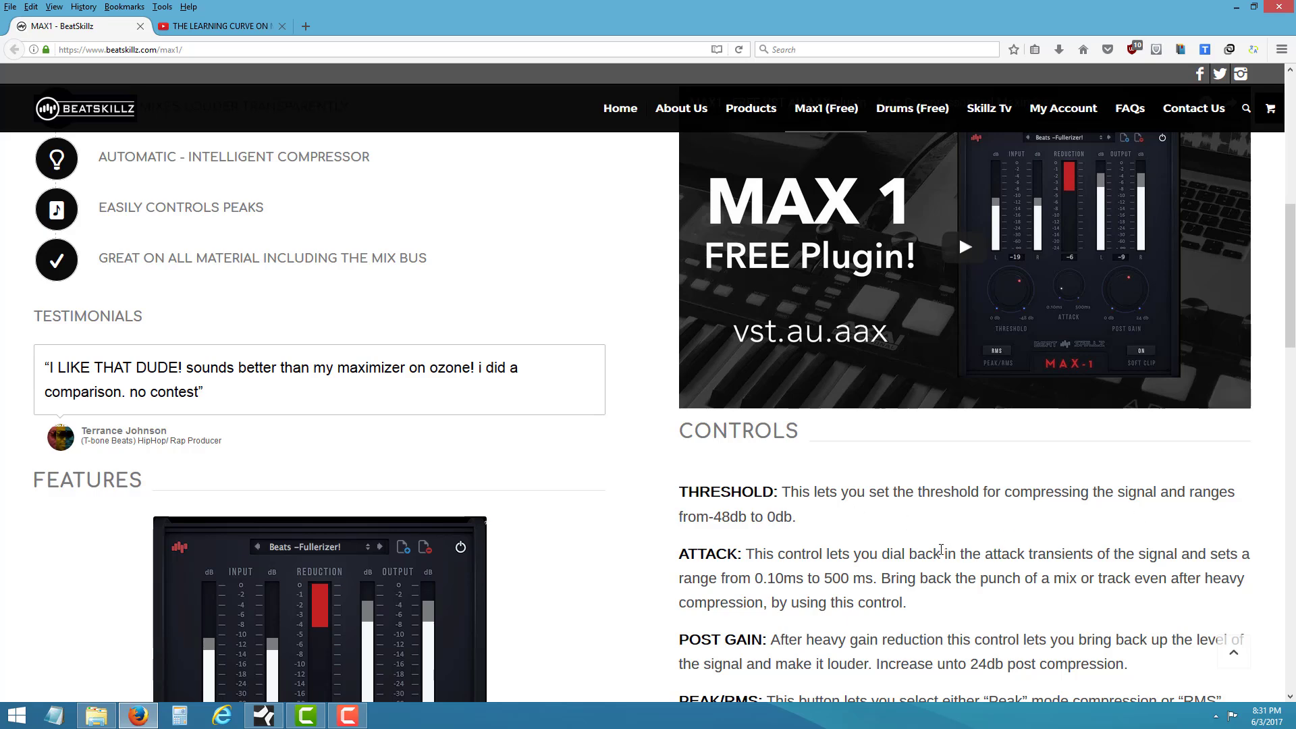
scroll(818, 518, down, 1)
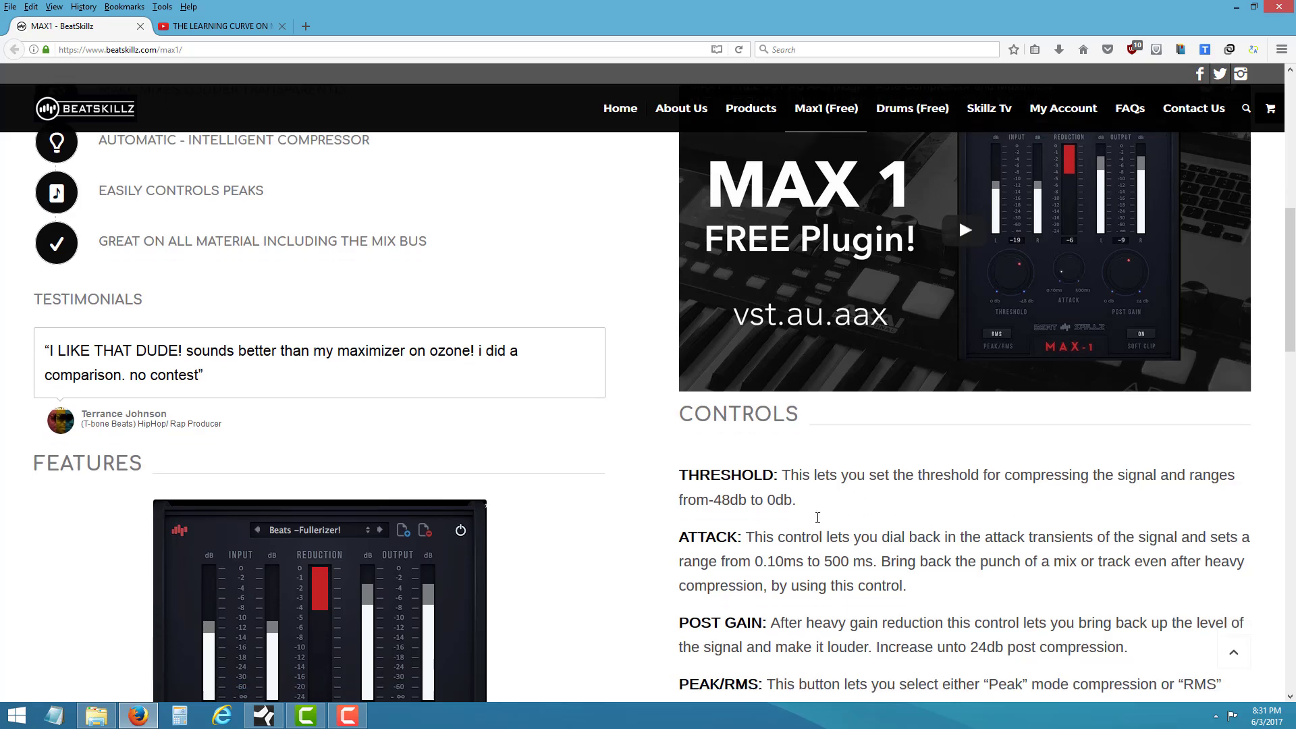
scroll(818, 518, down, 3)
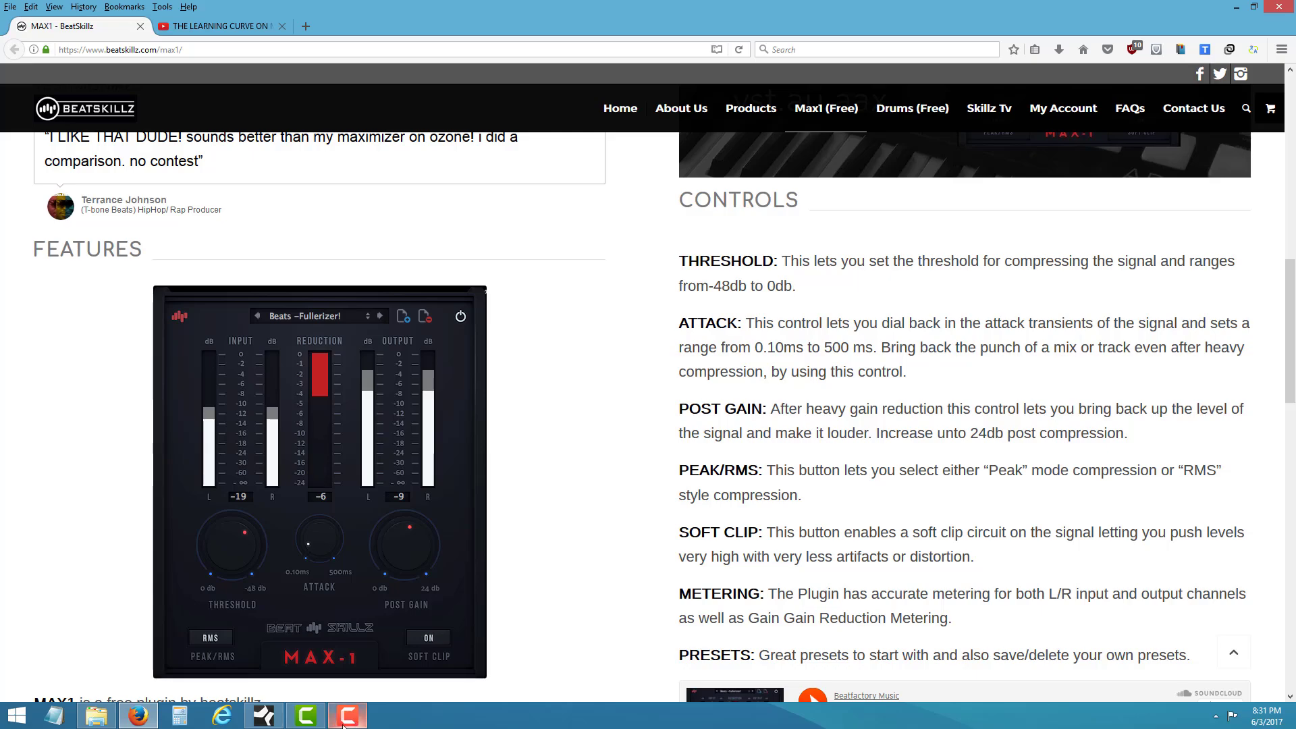
Step: Switch back to Studio One, mute the VOCAL channel, and audition the instrumental from just before bar 46
click(264, 715)
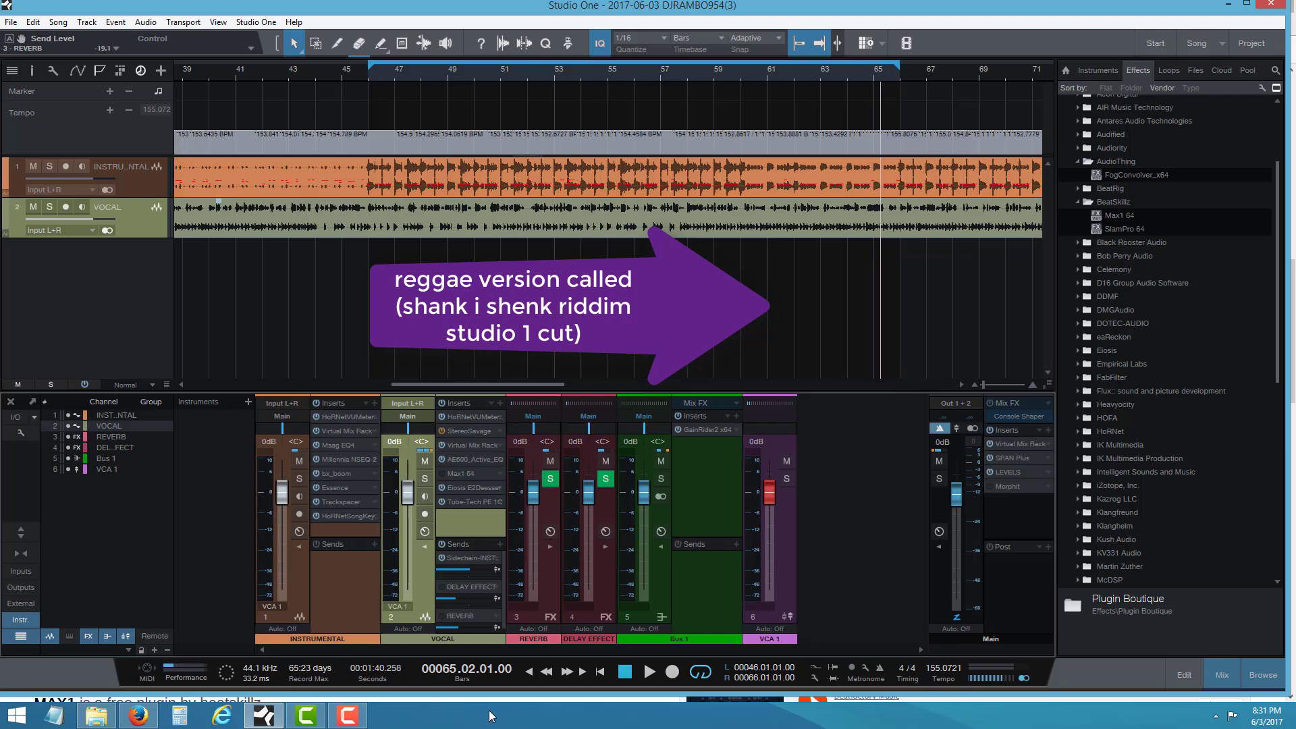
click(425, 461)
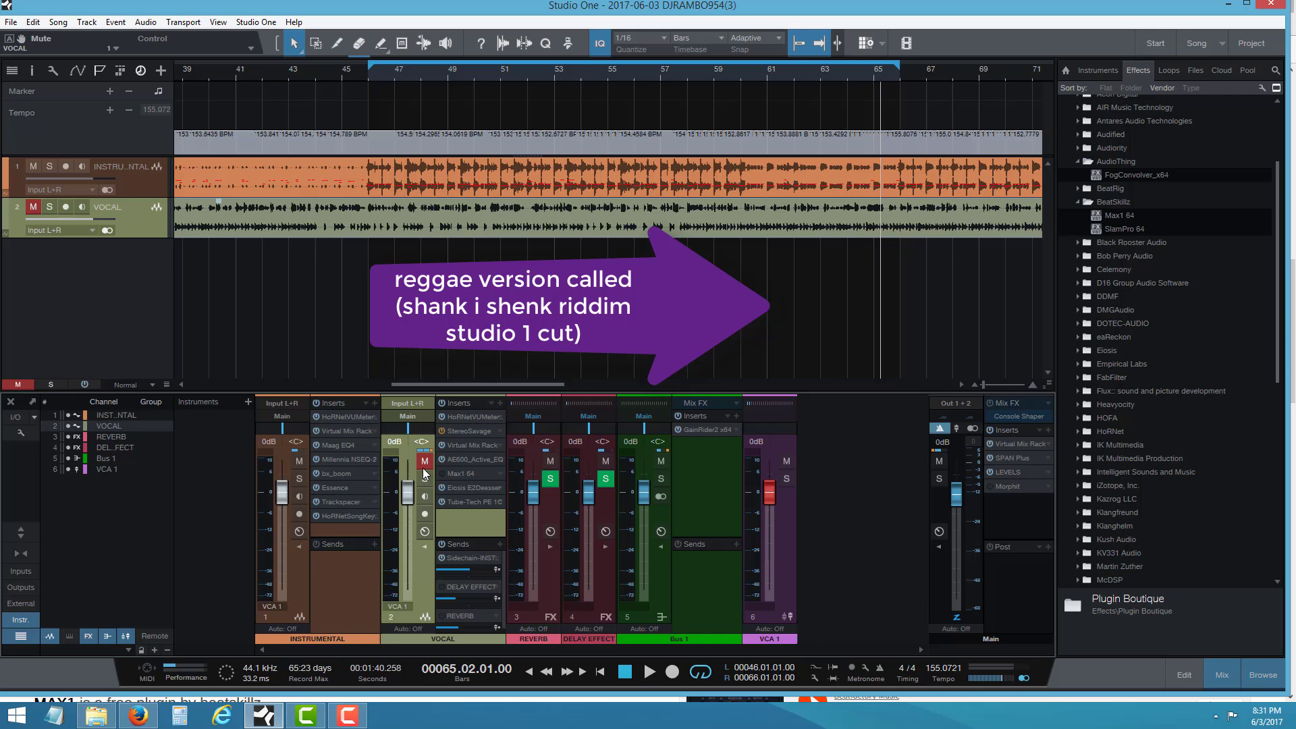
click(362, 78)
key(space)
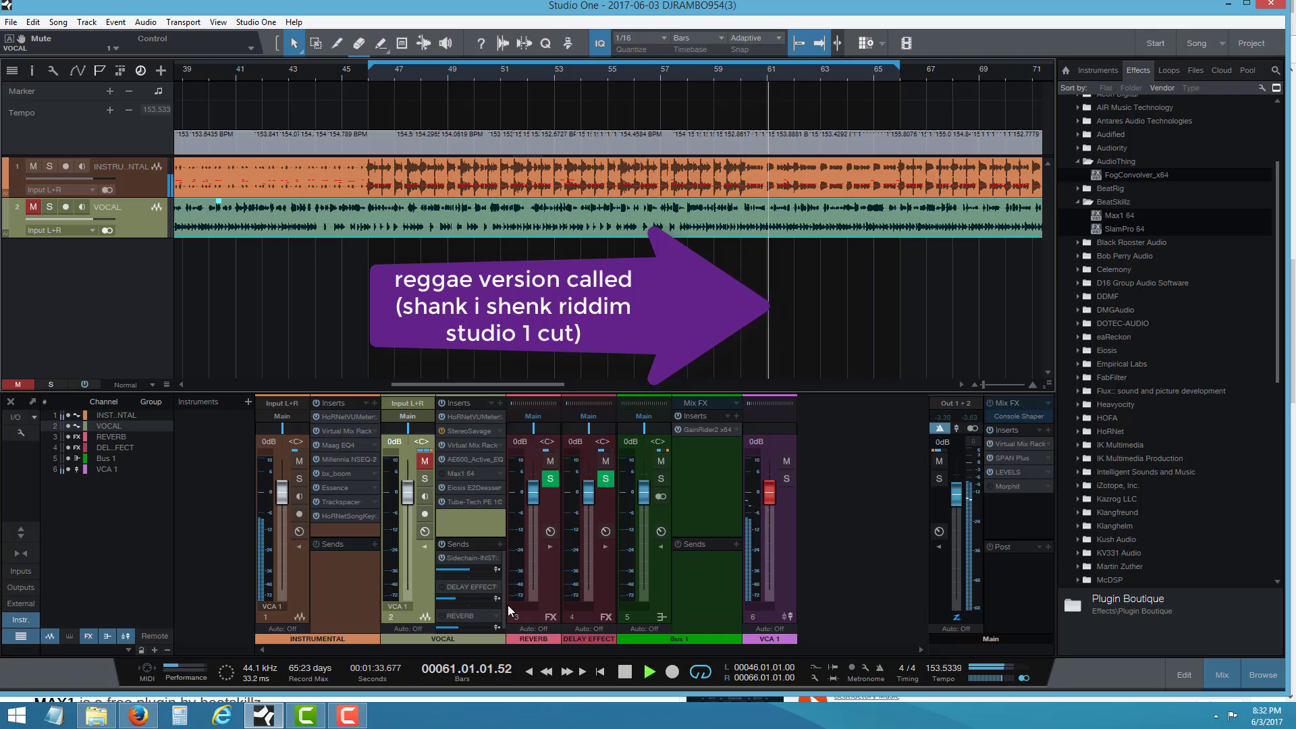
click(630, 674)
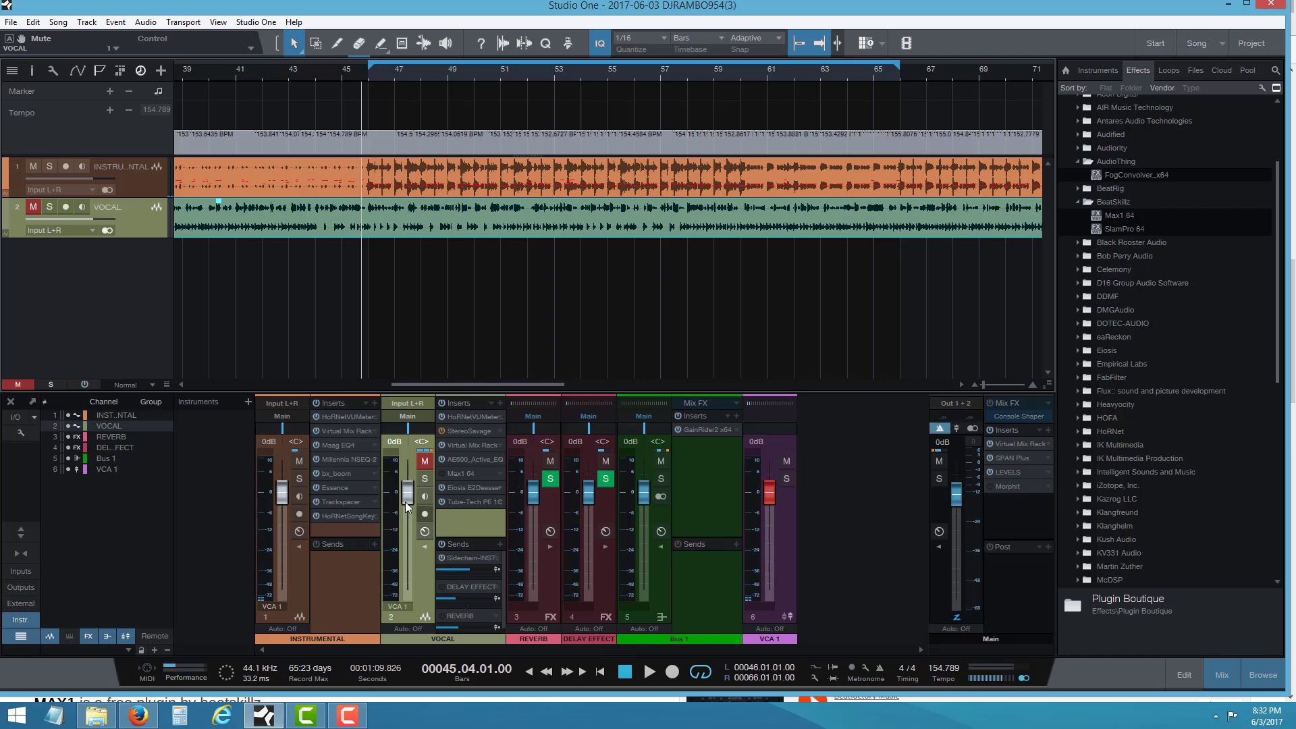
Step: Unmute the VOCAL channel, mute INSTRUMENTAL, and audition the vocal alone
click(423, 462)
click(297, 461)
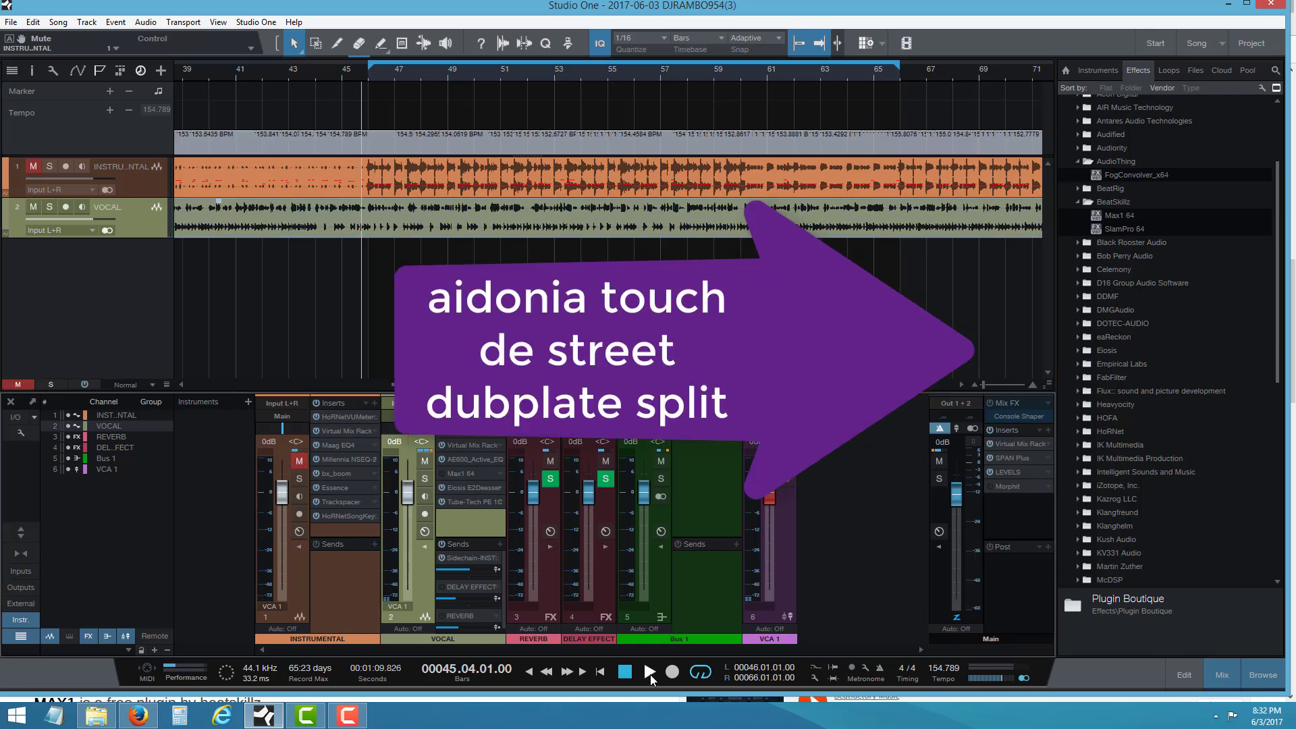
click(650, 673)
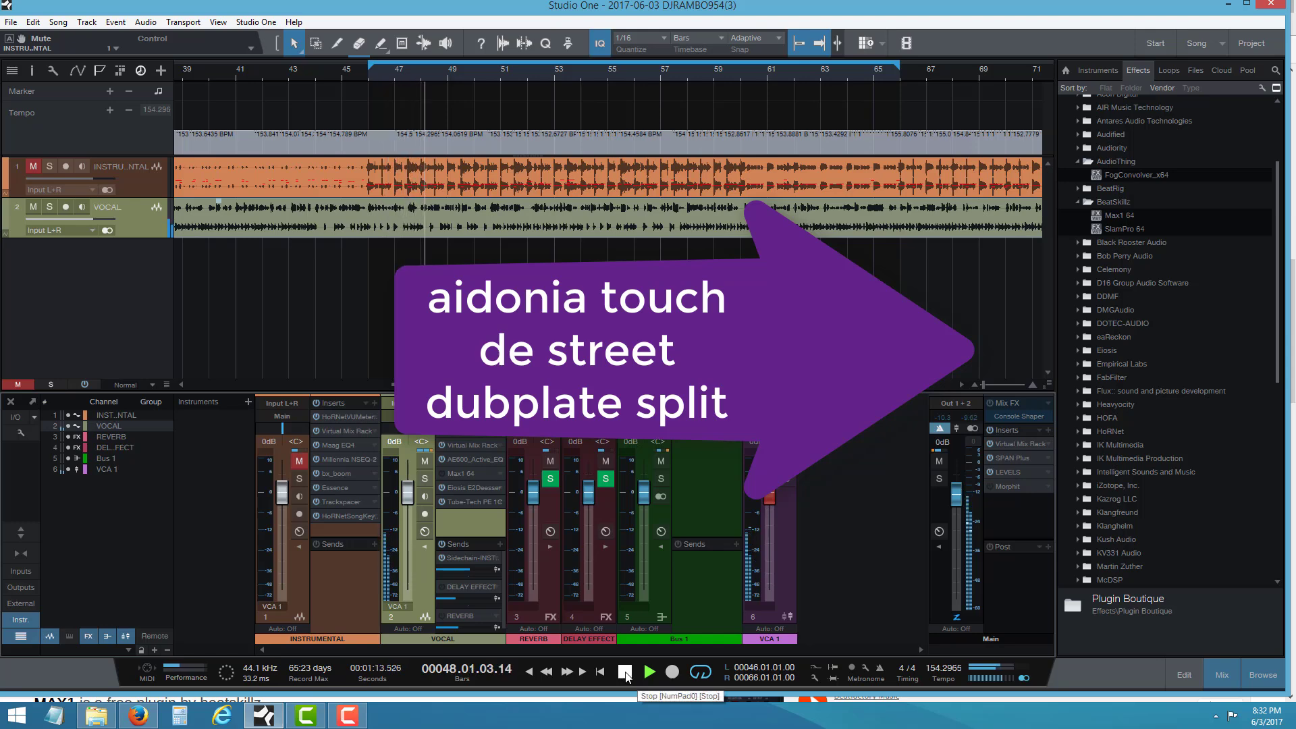
click(626, 672)
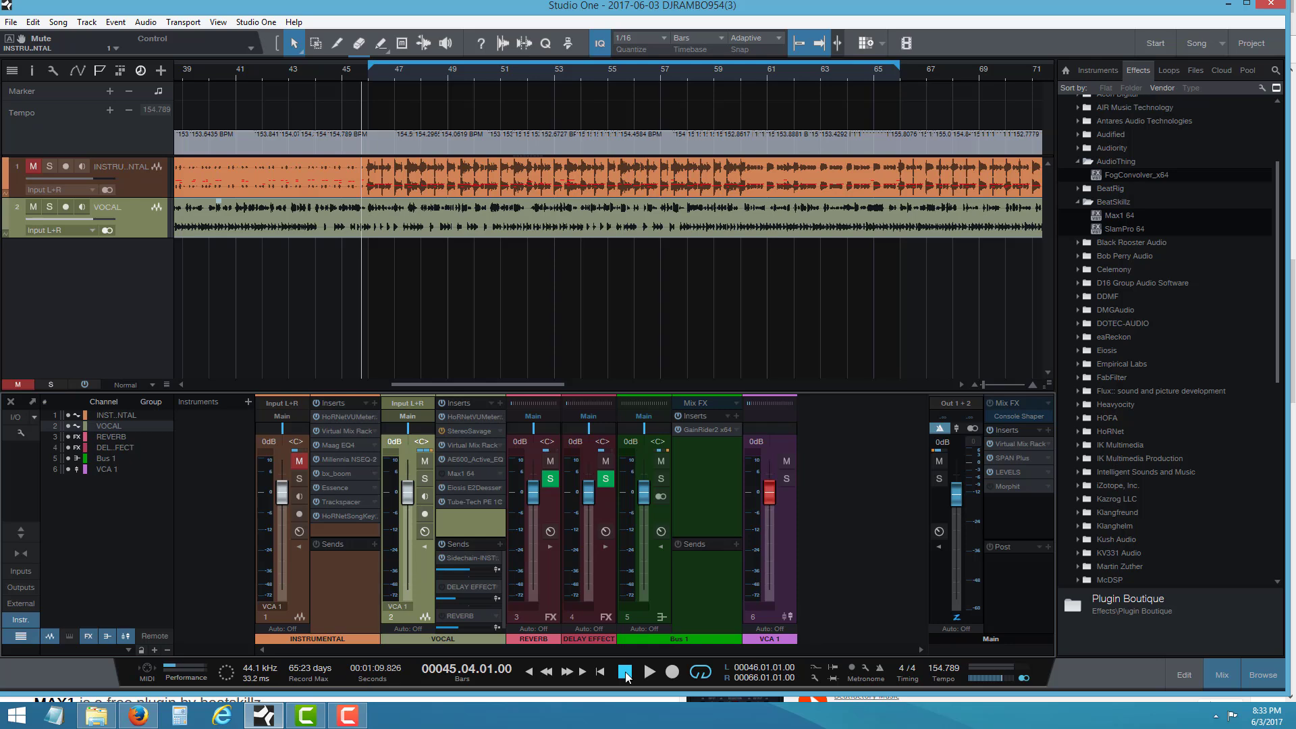
Step: Open StereoSavage on the VOCAL channel and audition the vocal while changing its left and right input routing
click(465, 434)
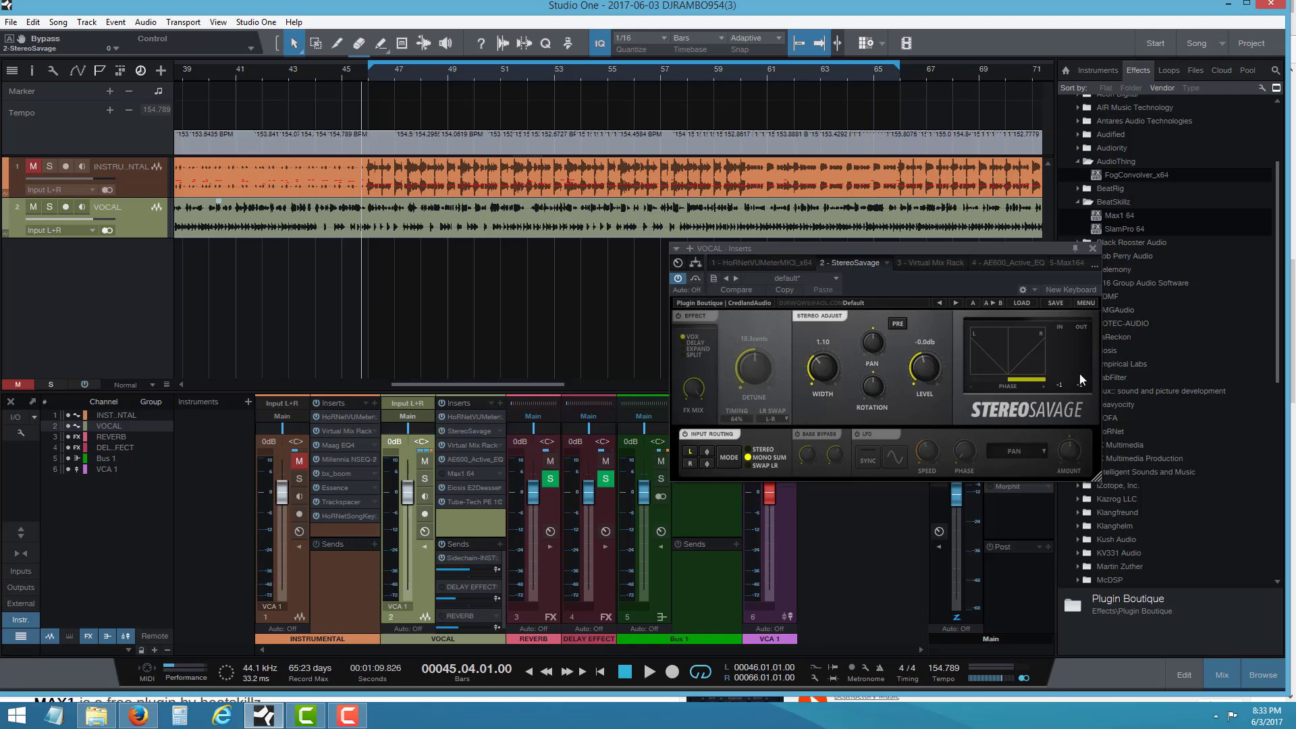
click(688, 434)
click(643, 675)
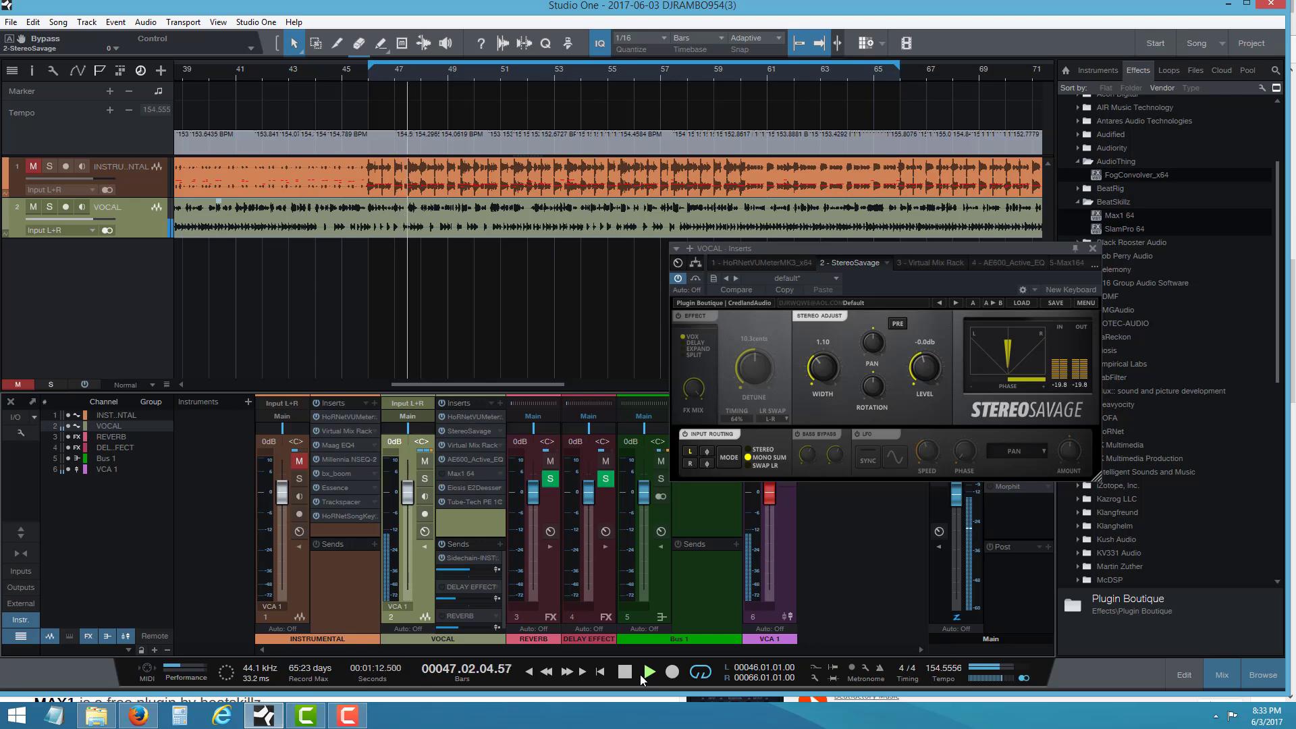
click(625, 671)
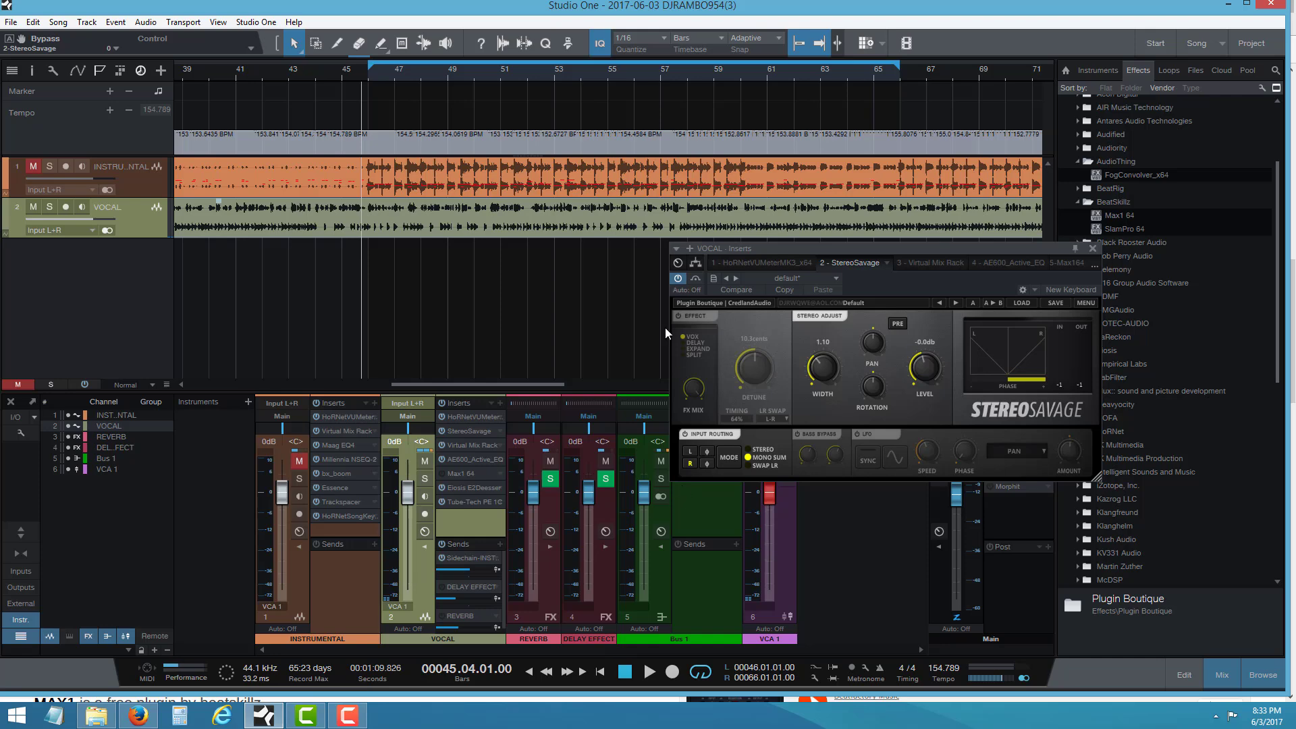
click(651, 674)
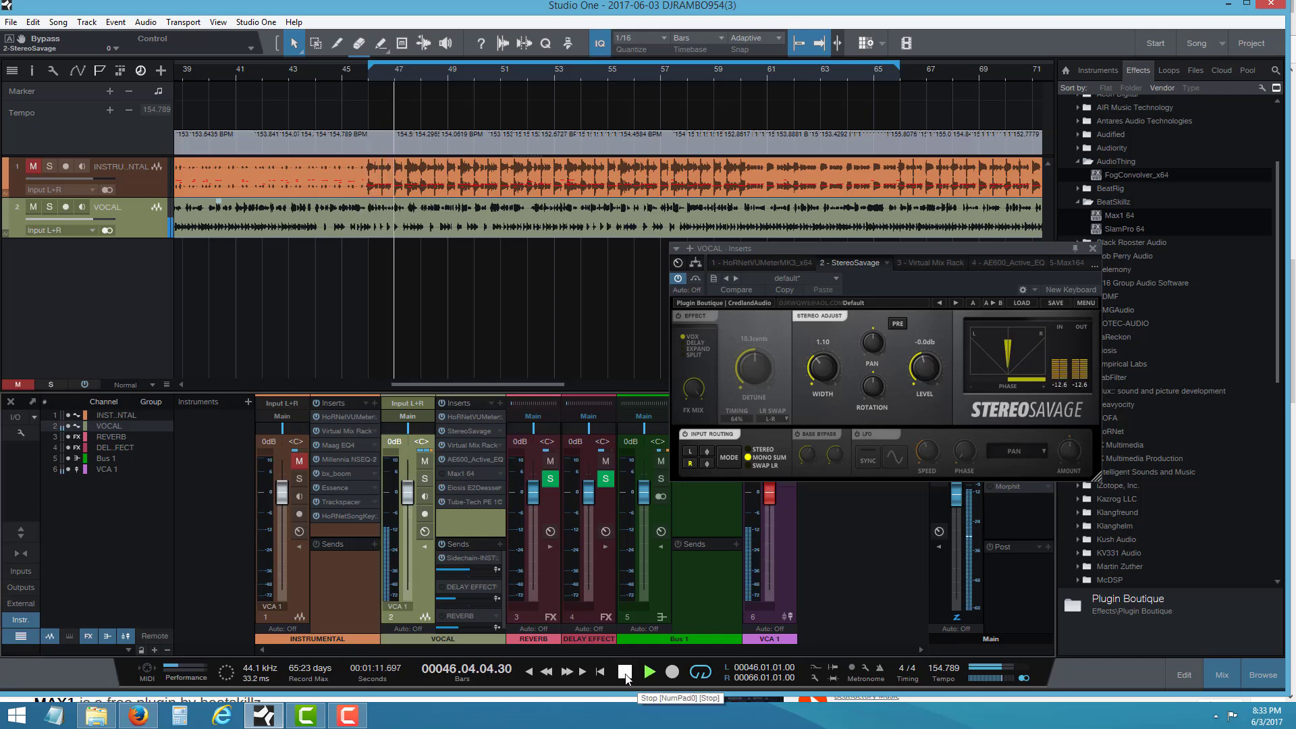
click(626, 676)
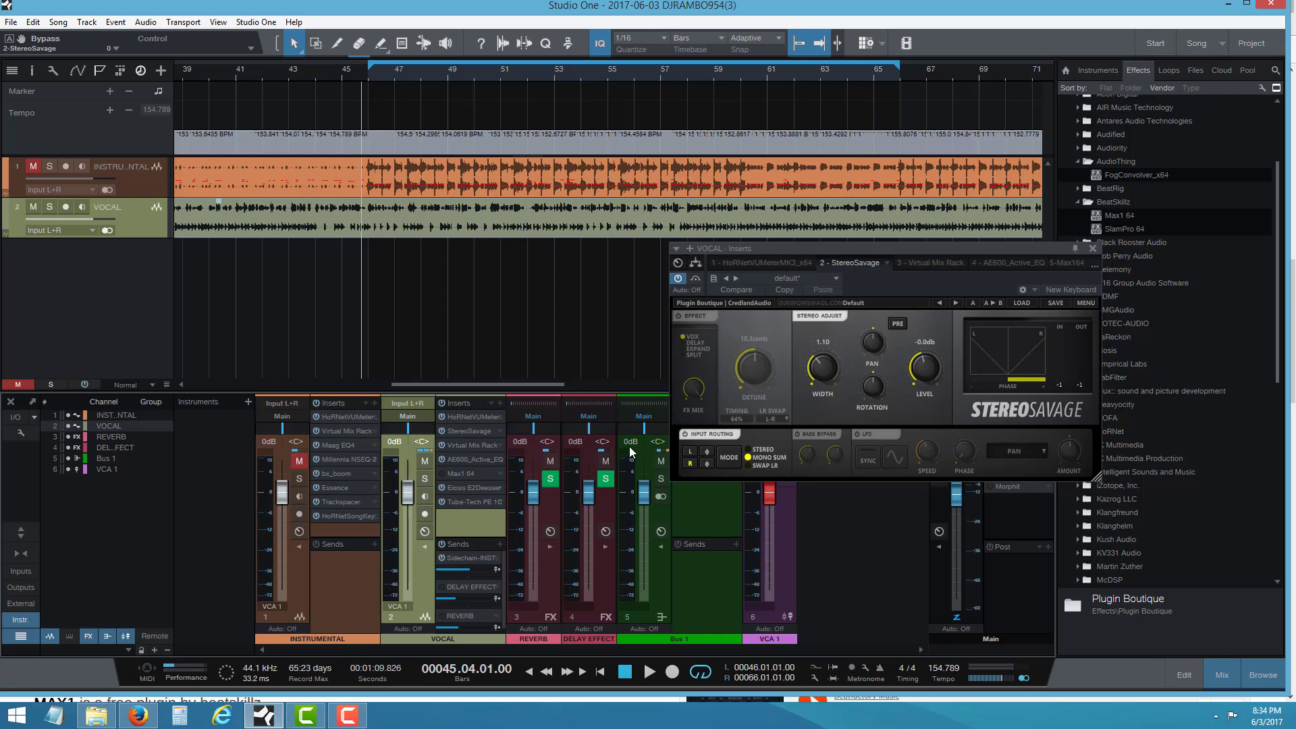
Step: Re-enable the left input in StereoSavage's input routing and play back the vocal
click(691, 452)
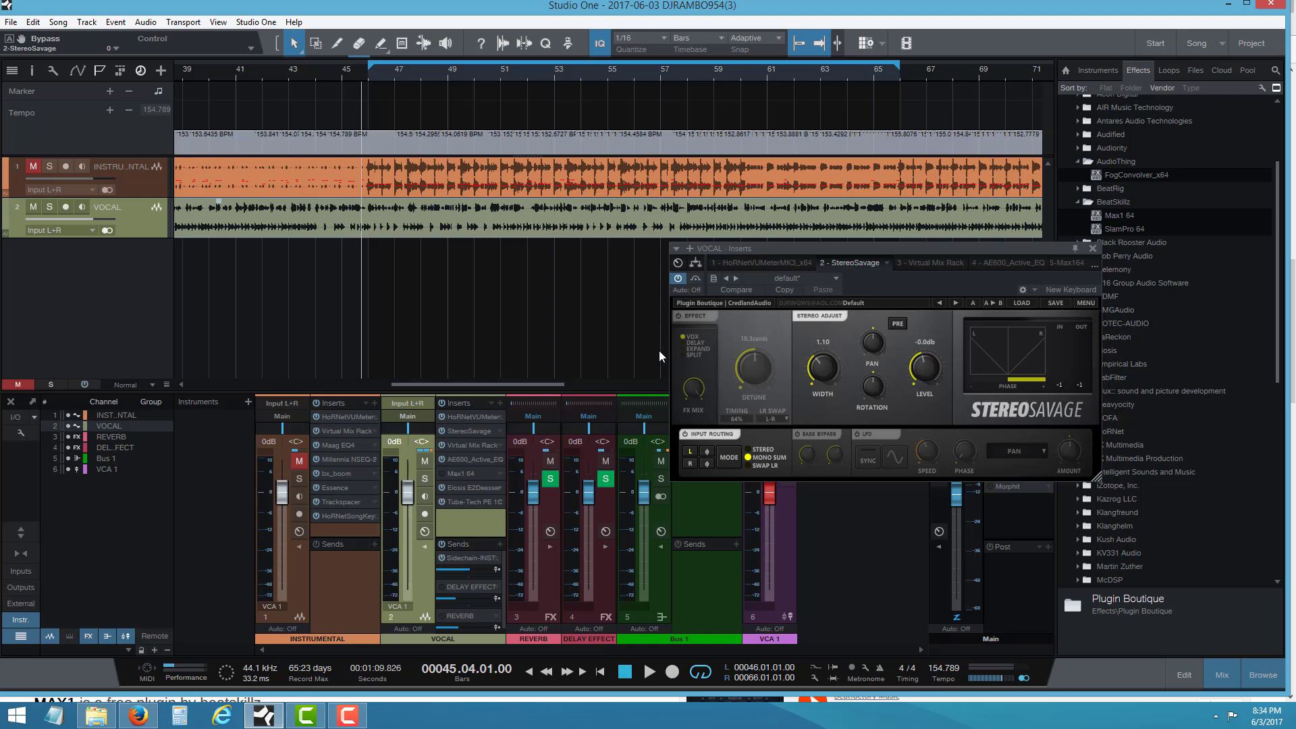
click(652, 672)
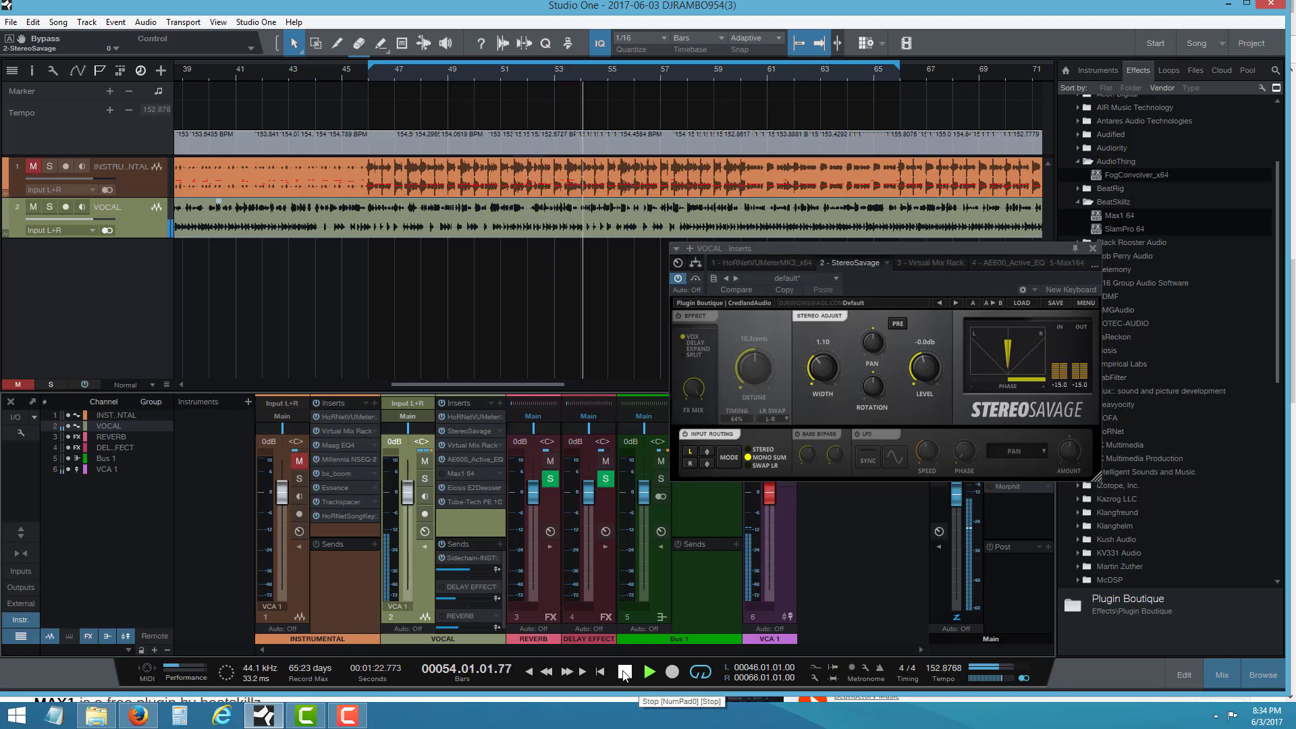
click(625, 672)
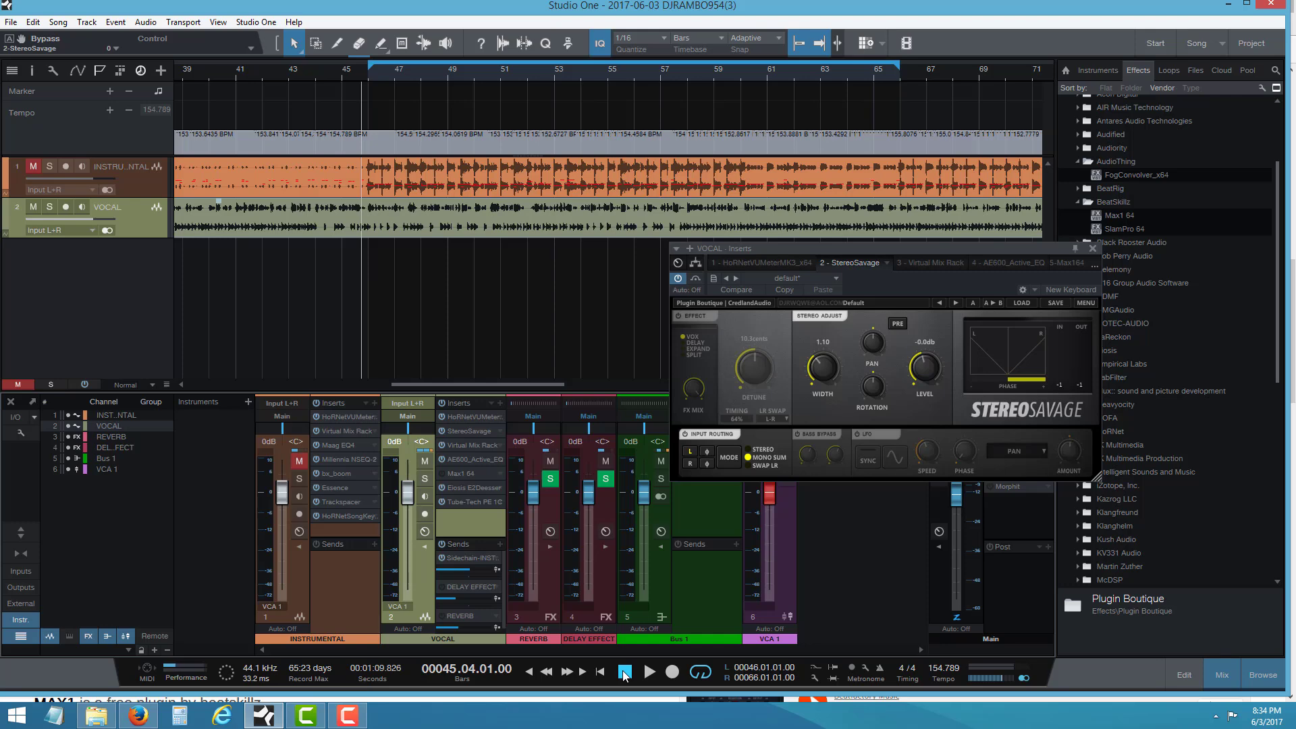
Step: Unmute the INSTRUMENTAL channel and audition the vocal and instrumental together
click(304, 463)
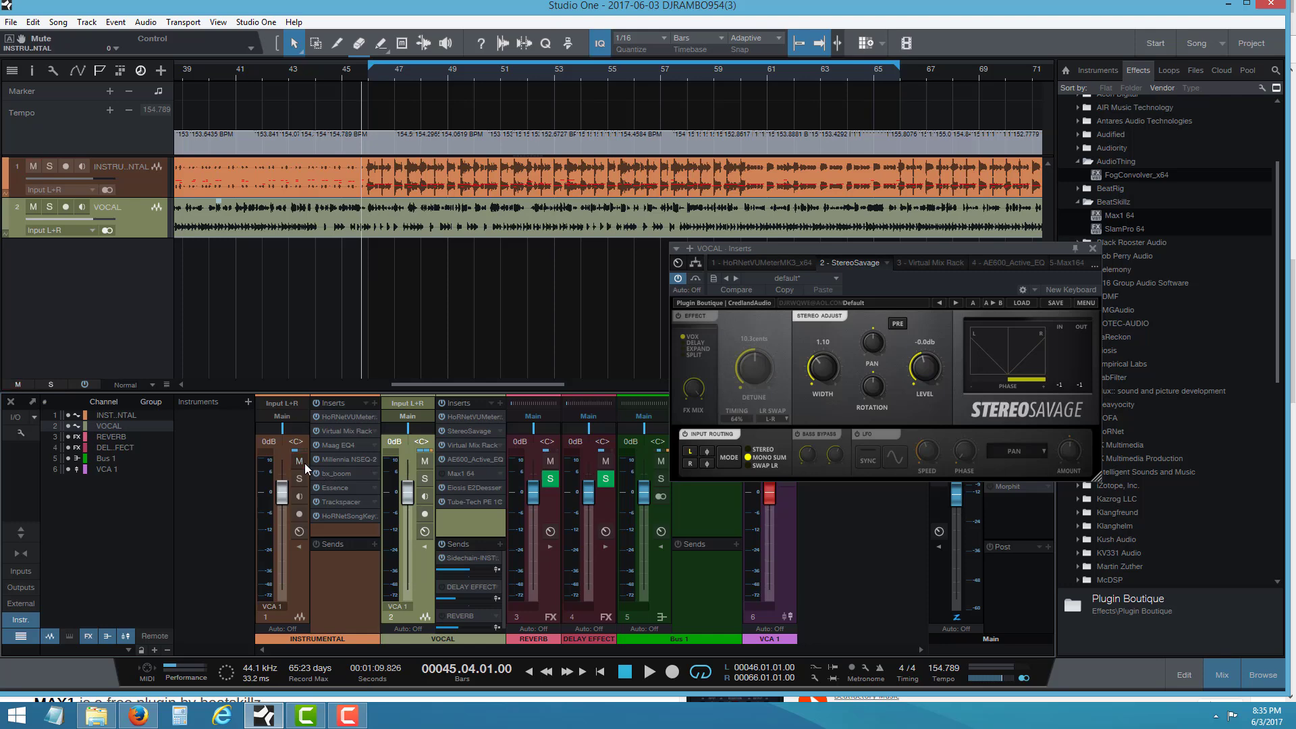
click(649, 672)
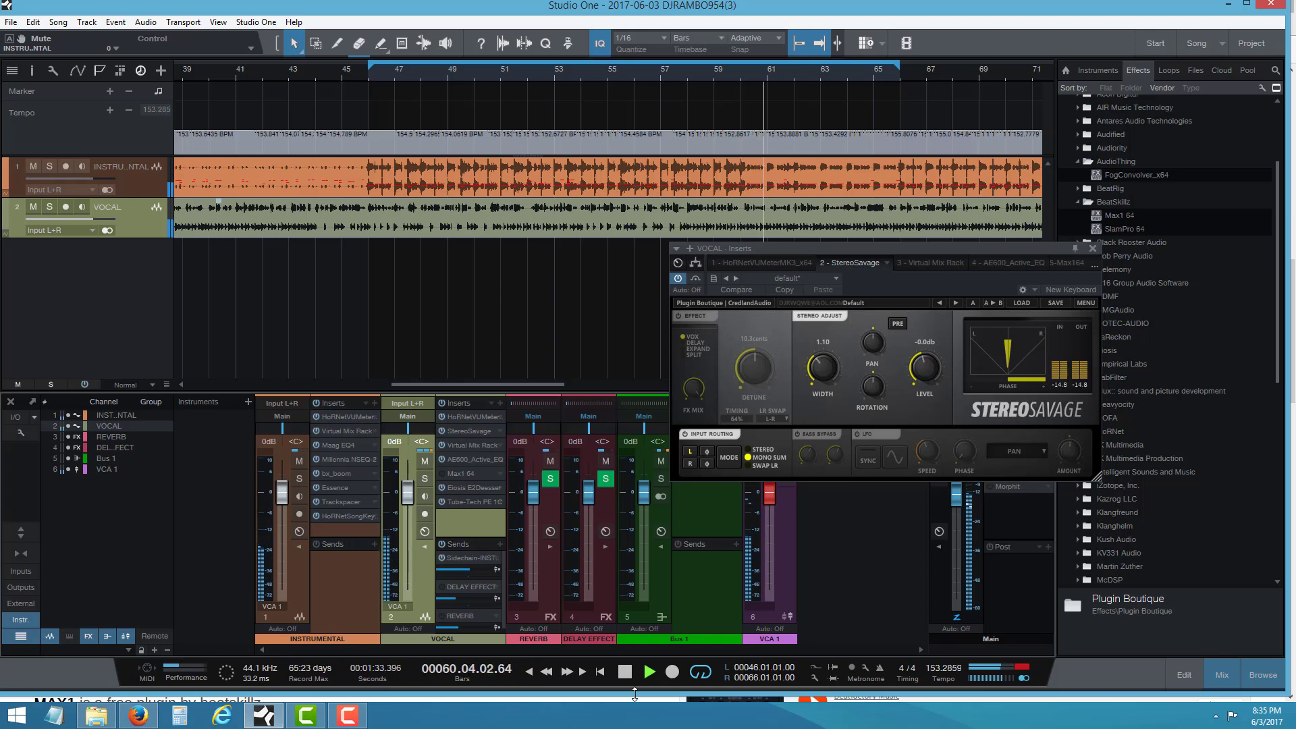
key(space)
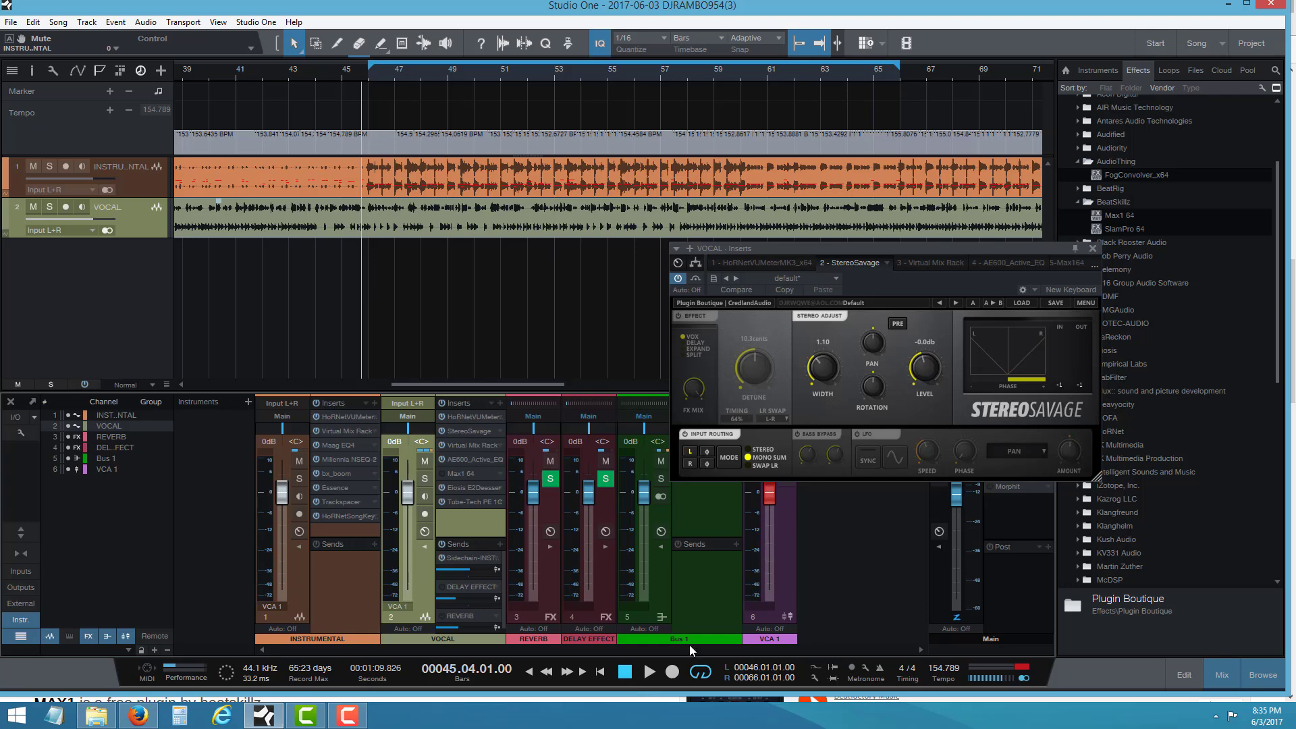
Step: Close StereoSavage and insert the BeatSkillz Max1 64 effect on the VOCAL channel directly after AE600_Active_EQ
click(1093, 249)
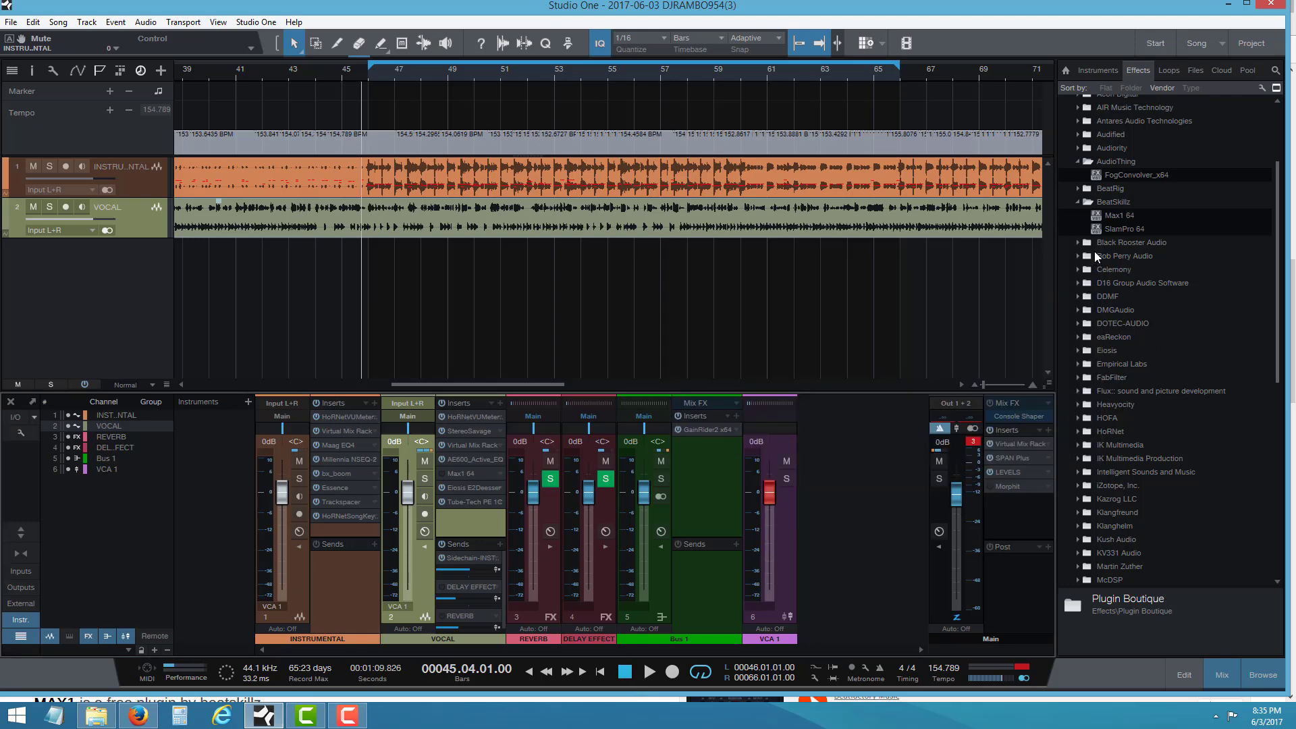
scroll(1215, 243, up, 3)
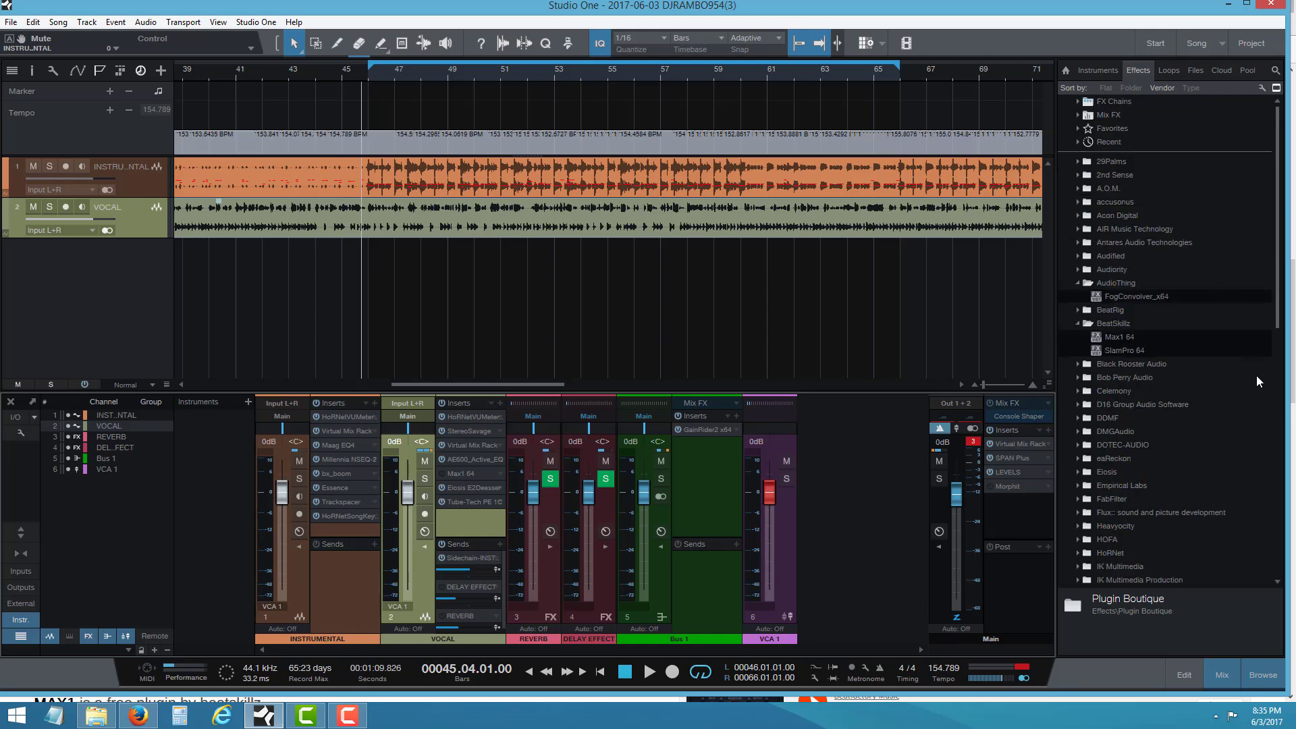
click(1126, 284)
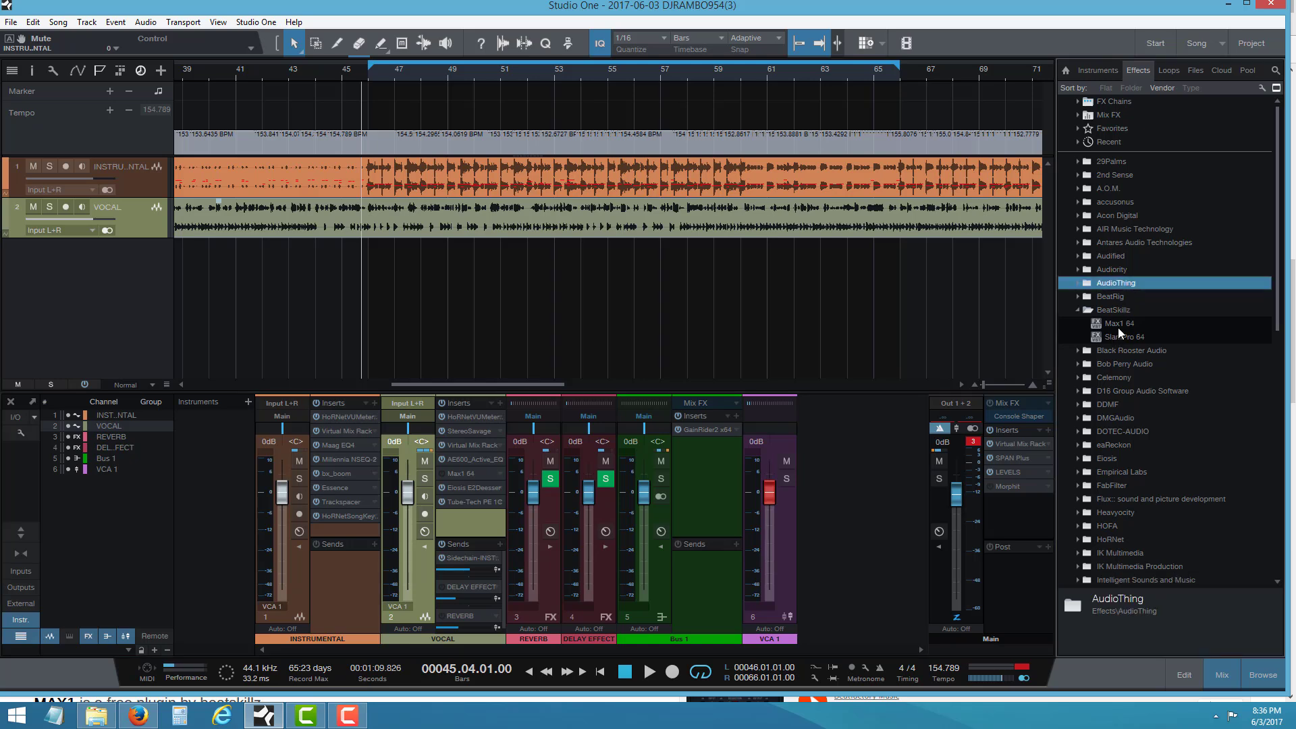
drag(1118, 327, 459, 465)
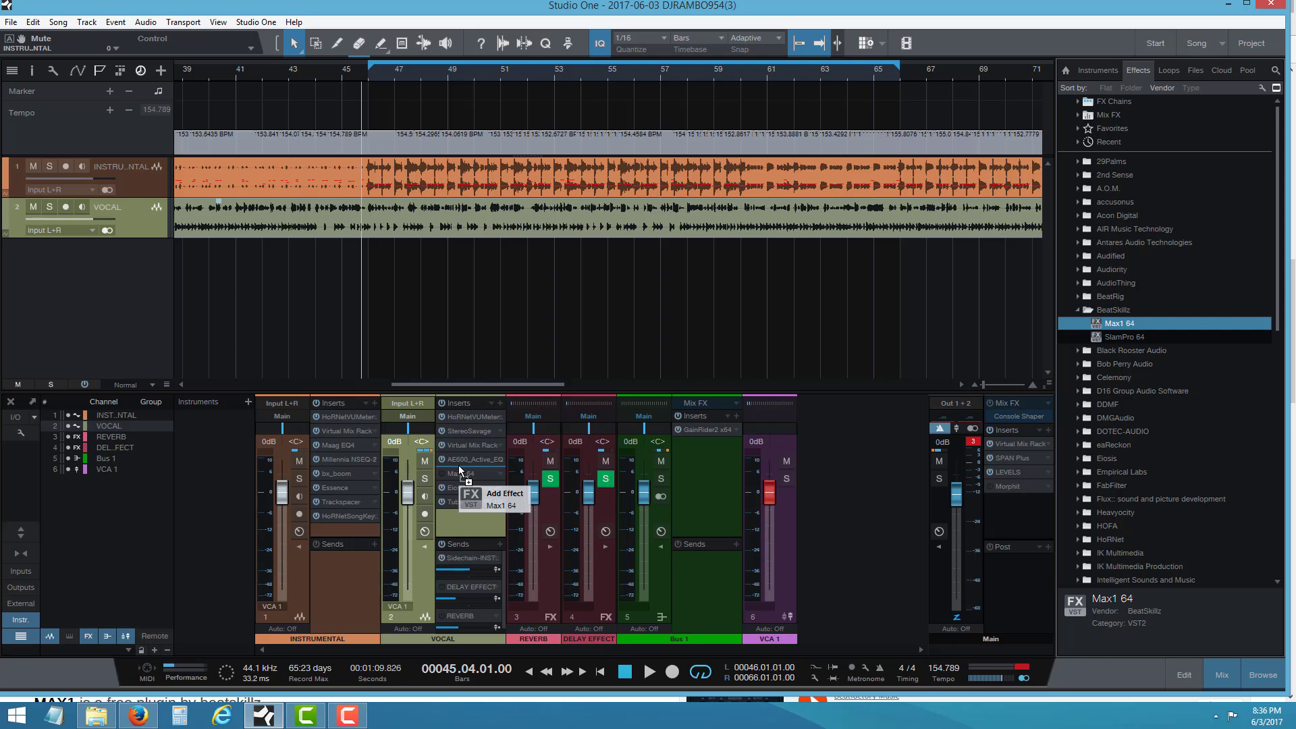
drag(459, 465, 459, 465)
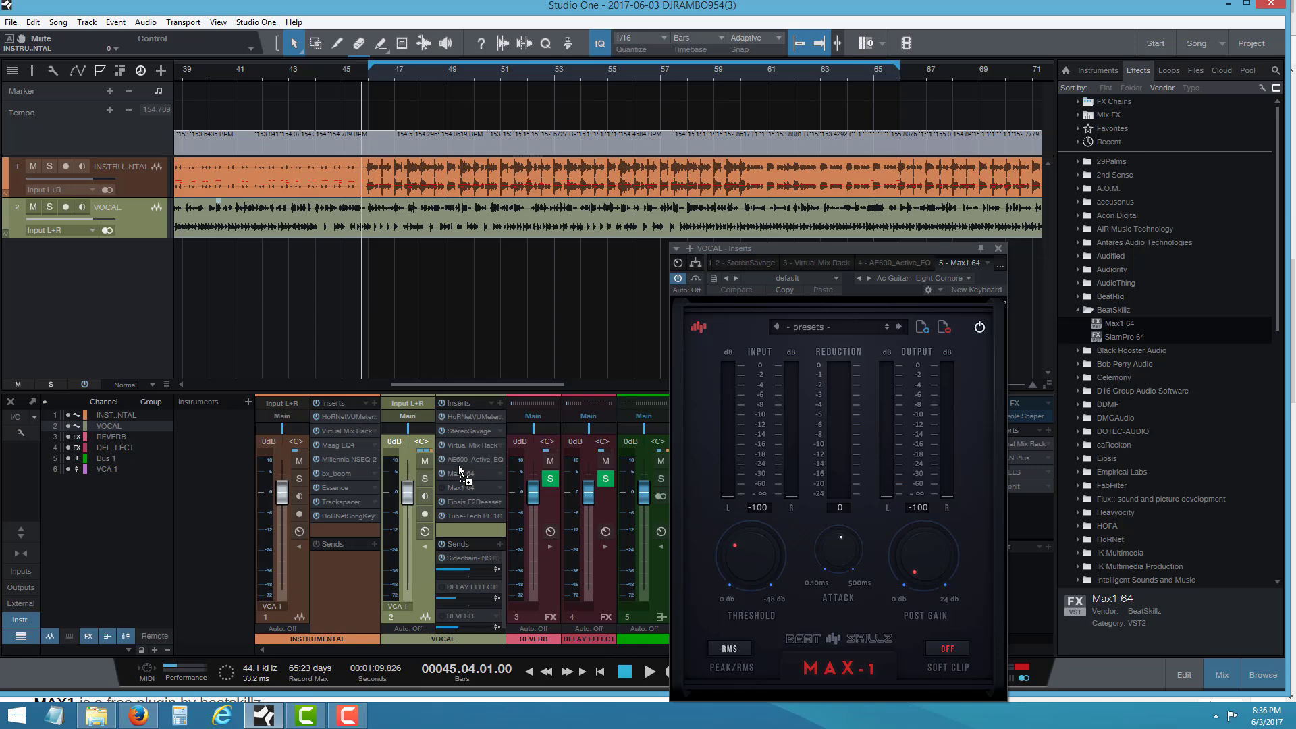
drag(459, 466, 461, 473)
Step: View AE600_Active_EQ in the VOCAL inserts, reposition the plugin window, and bring up Max1 64 in slot 5
click(897, 263)
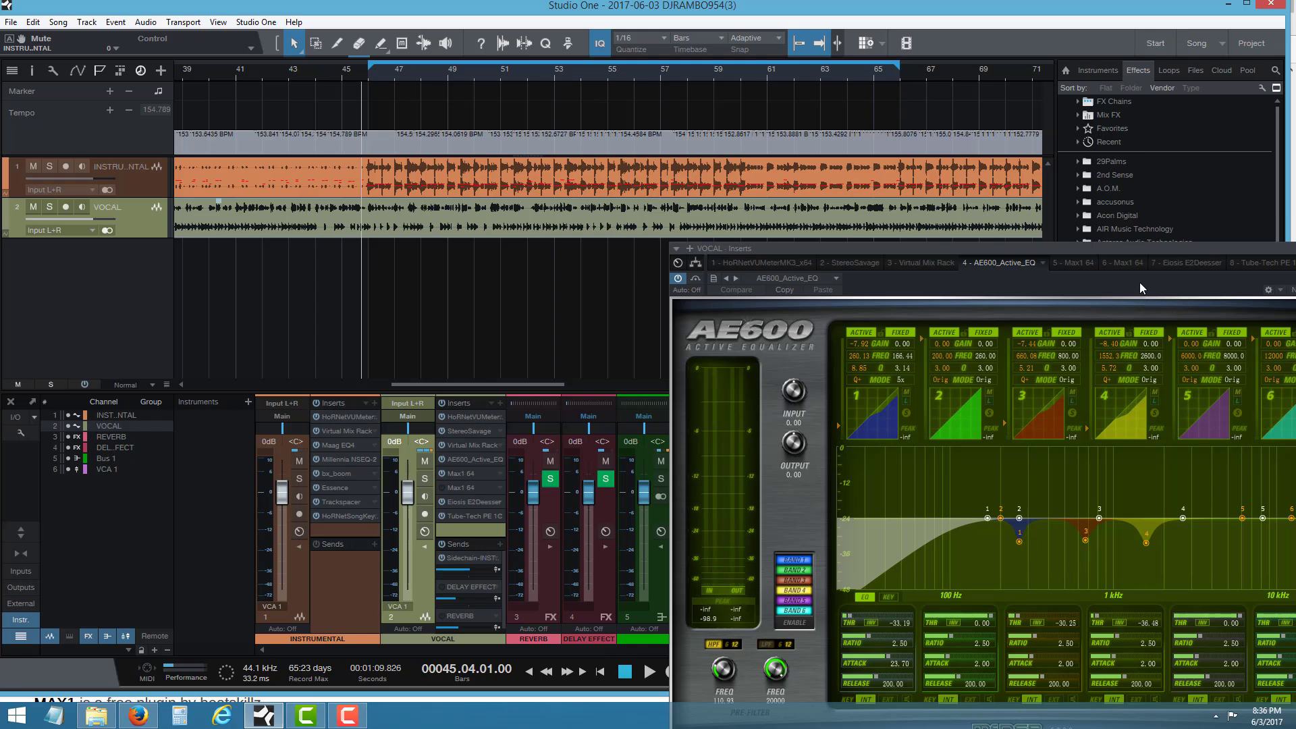
drag(1136, 282, 908, 207)
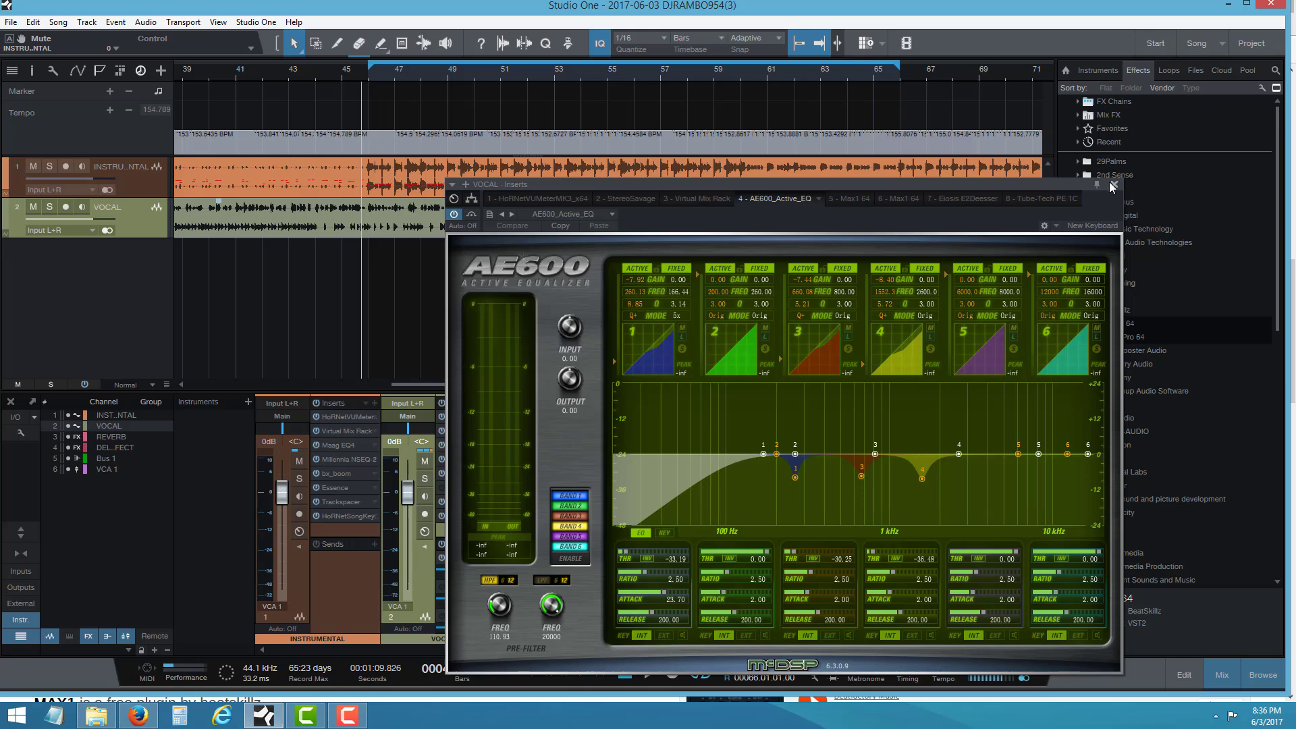
click(840, 200)
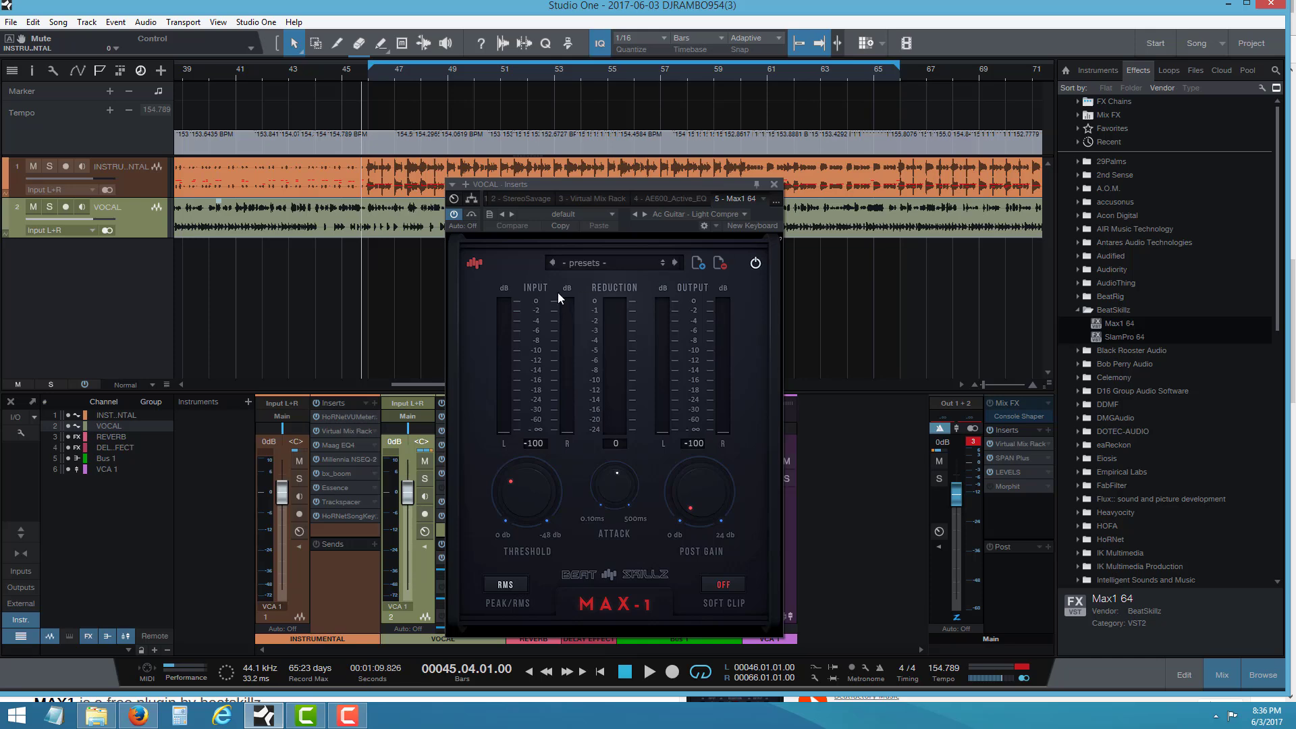
Step: Move the Max1 64 window clear of the VOCAL inserts and play back the mix through the compressor
drag(662, 227, 886, 222)
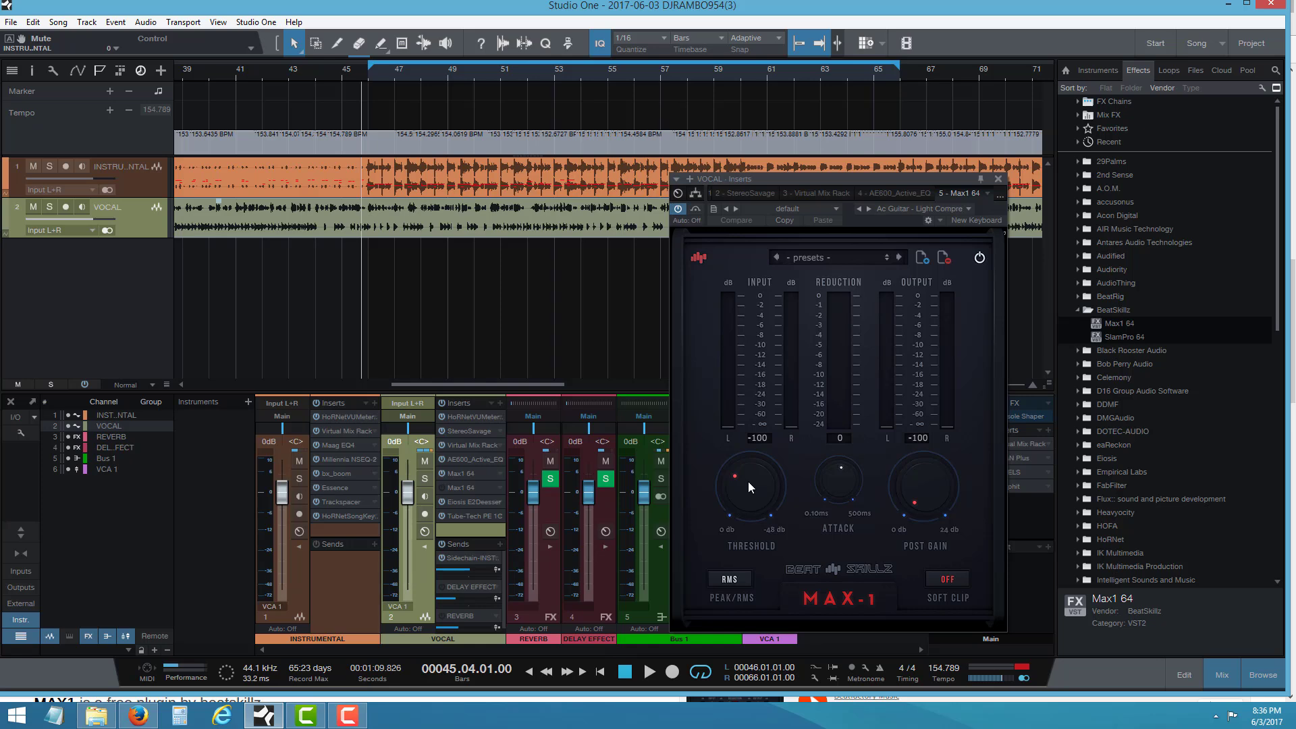
mouse_move(747, 481)
click(644, 678)
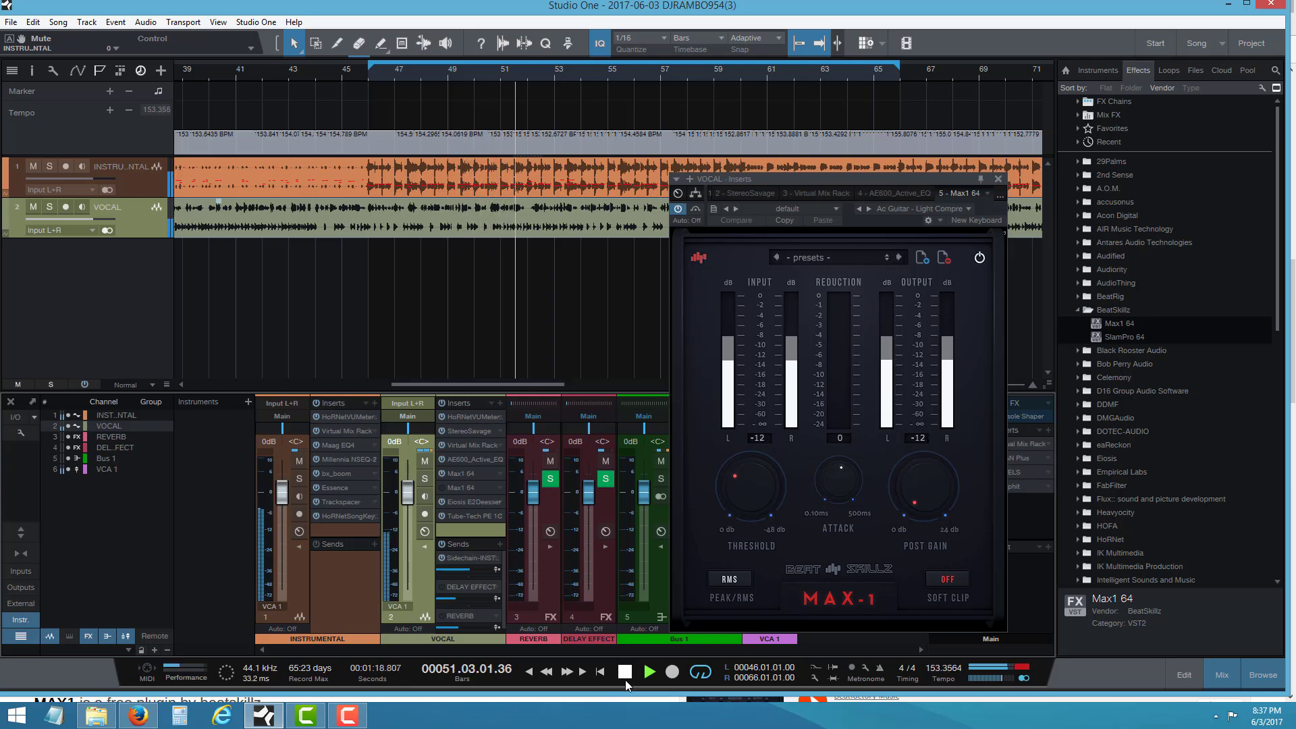
click(624, 671)
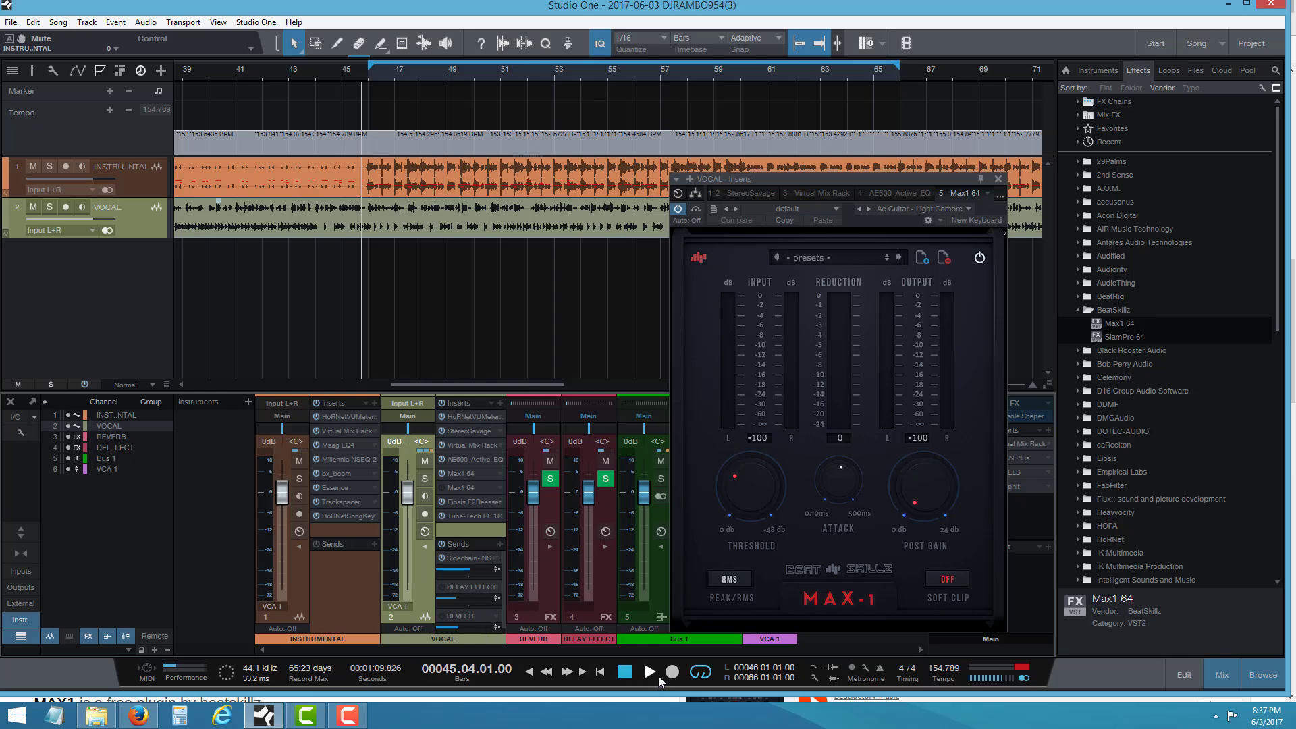
Step: Play back the mix and adjust Max1's threshold slightly toward -48 dB
key(space)
drag(749, 485, 756, 468)
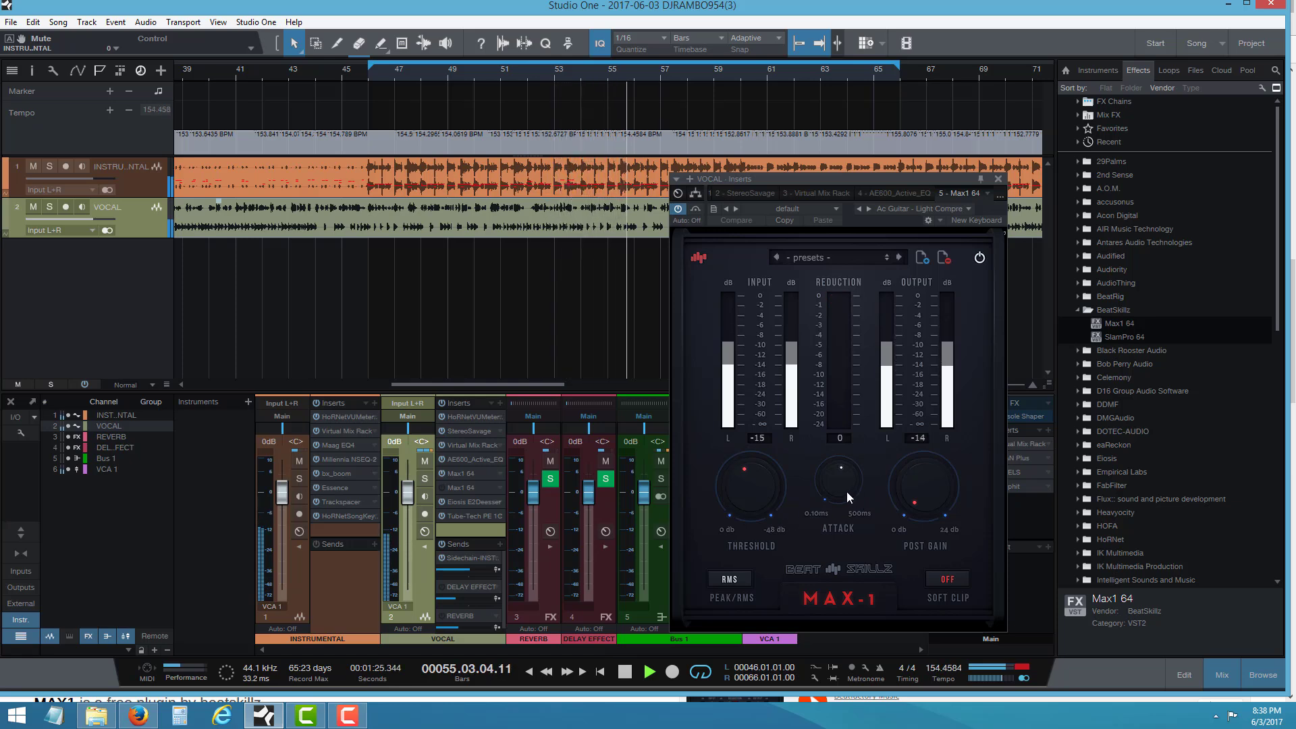
key(space)
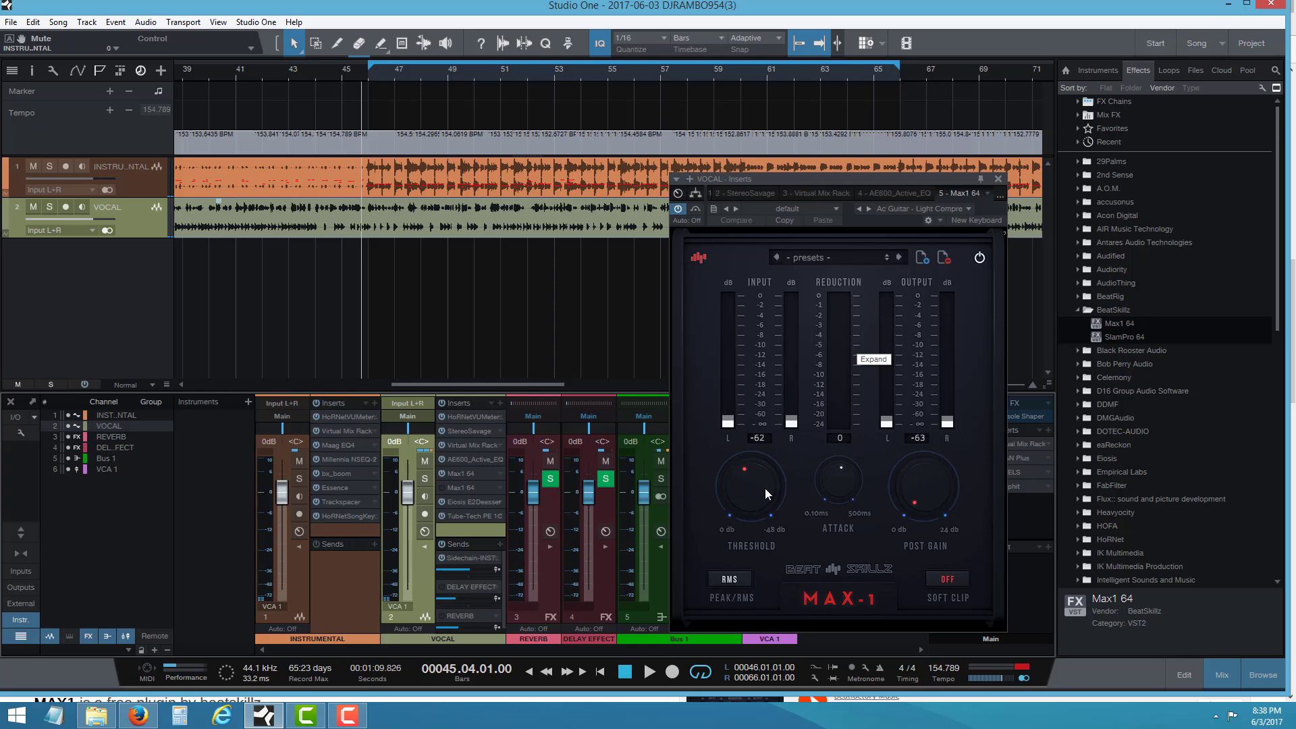
Step: Switch Max1's compression mode to PEAK and audition the vocal in the mix
mouse_move(764, 488)
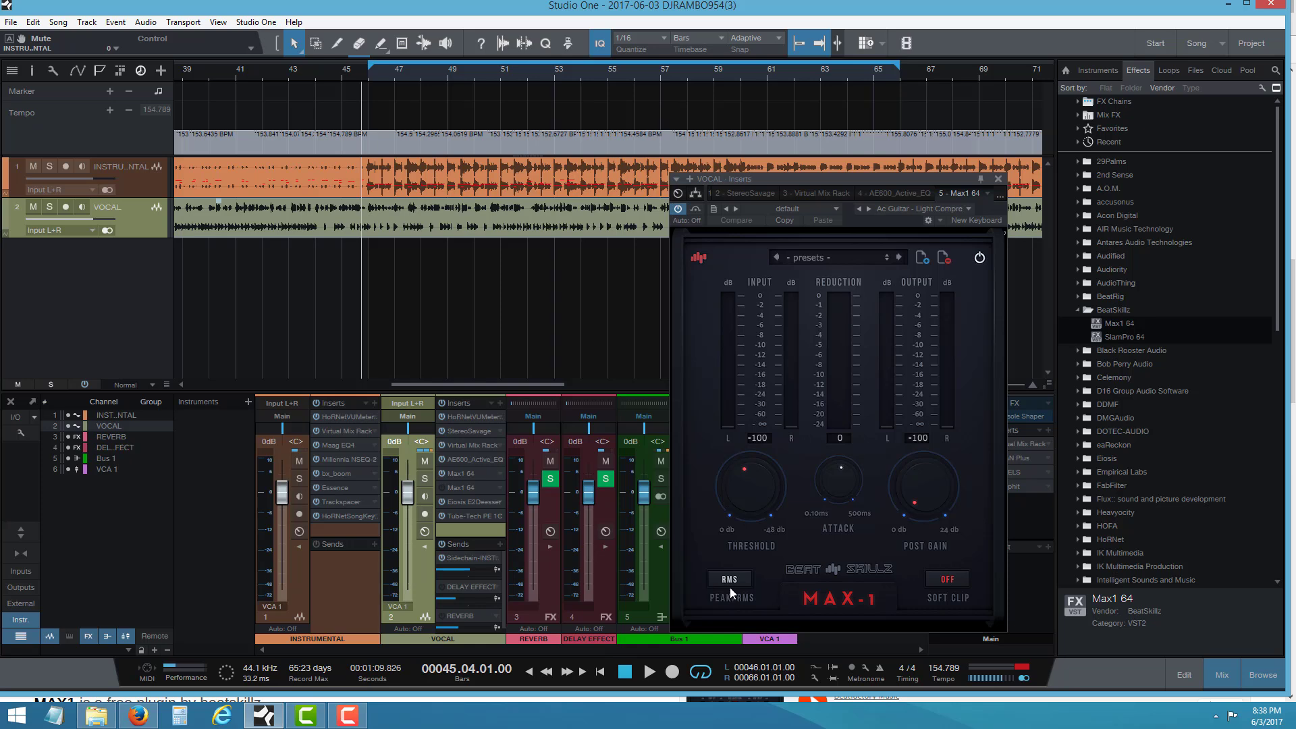
click(649, 672)
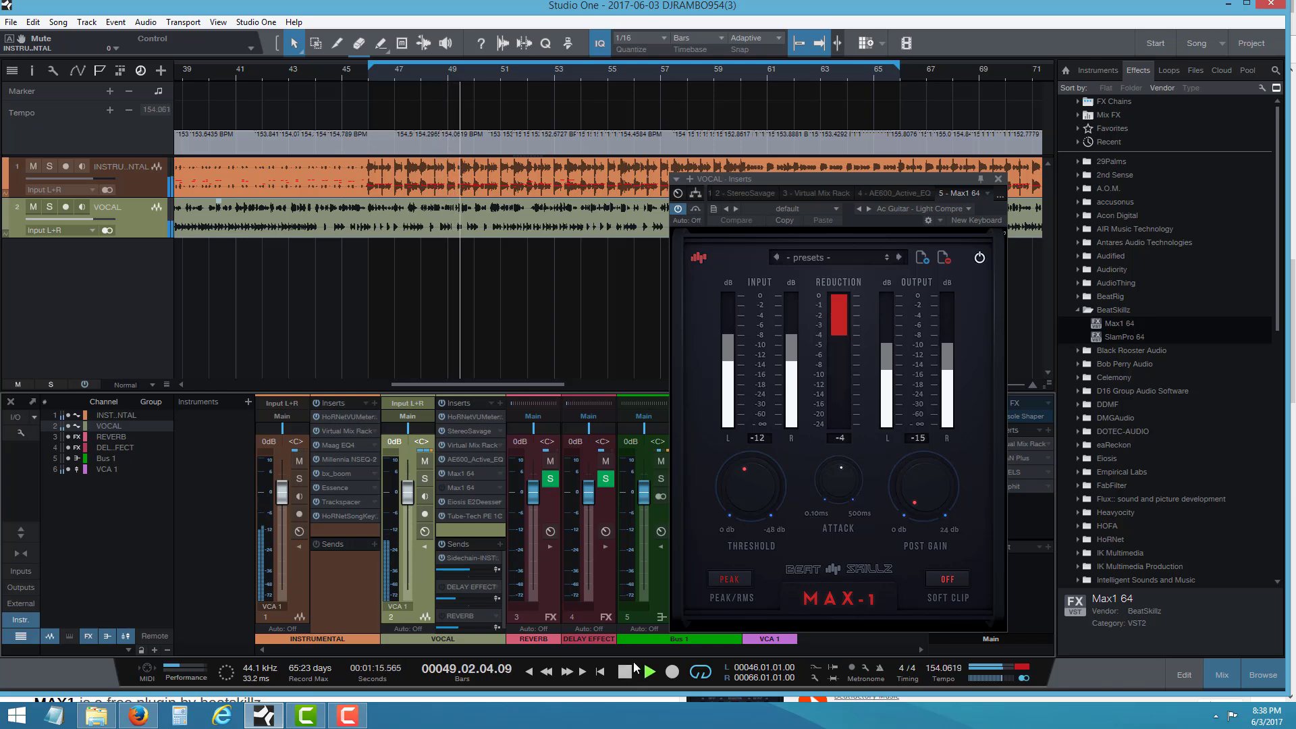
click(624, 671)
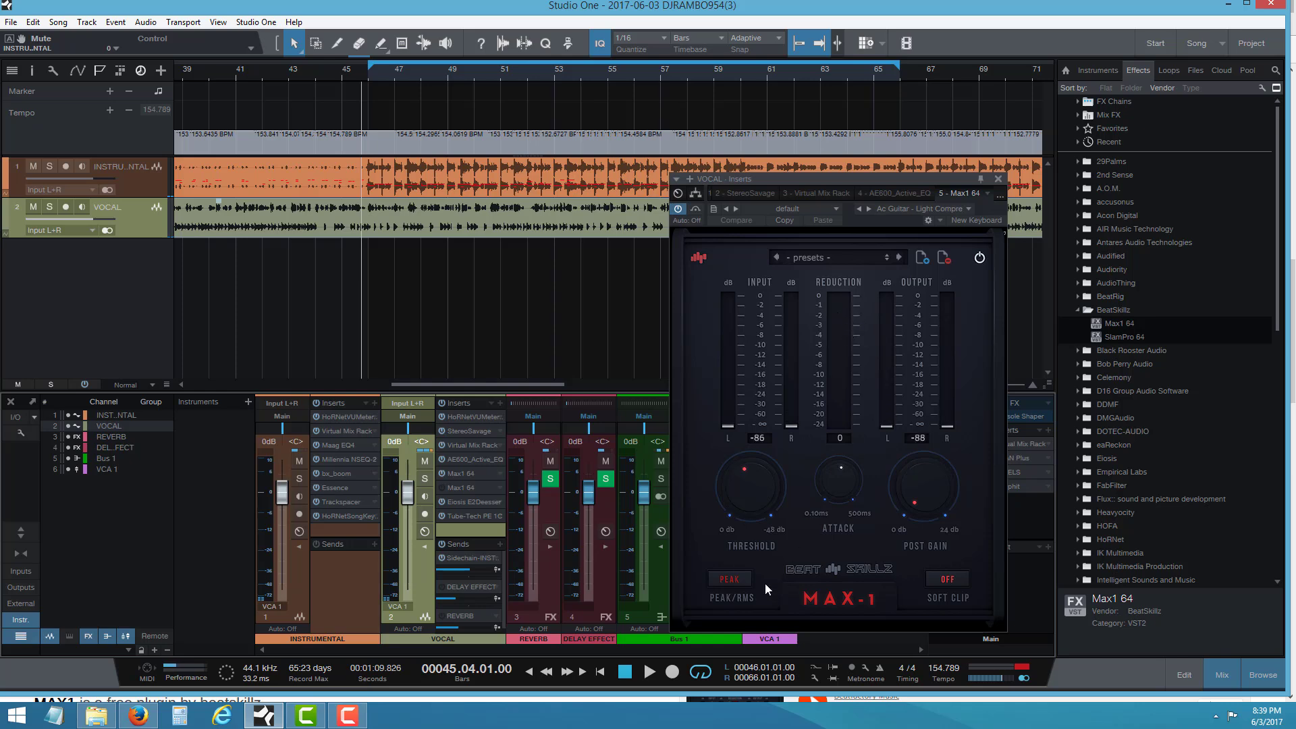
Step: Set Max1 to RMS mode with Soft Clip on and play back the mix
click(730, 582)
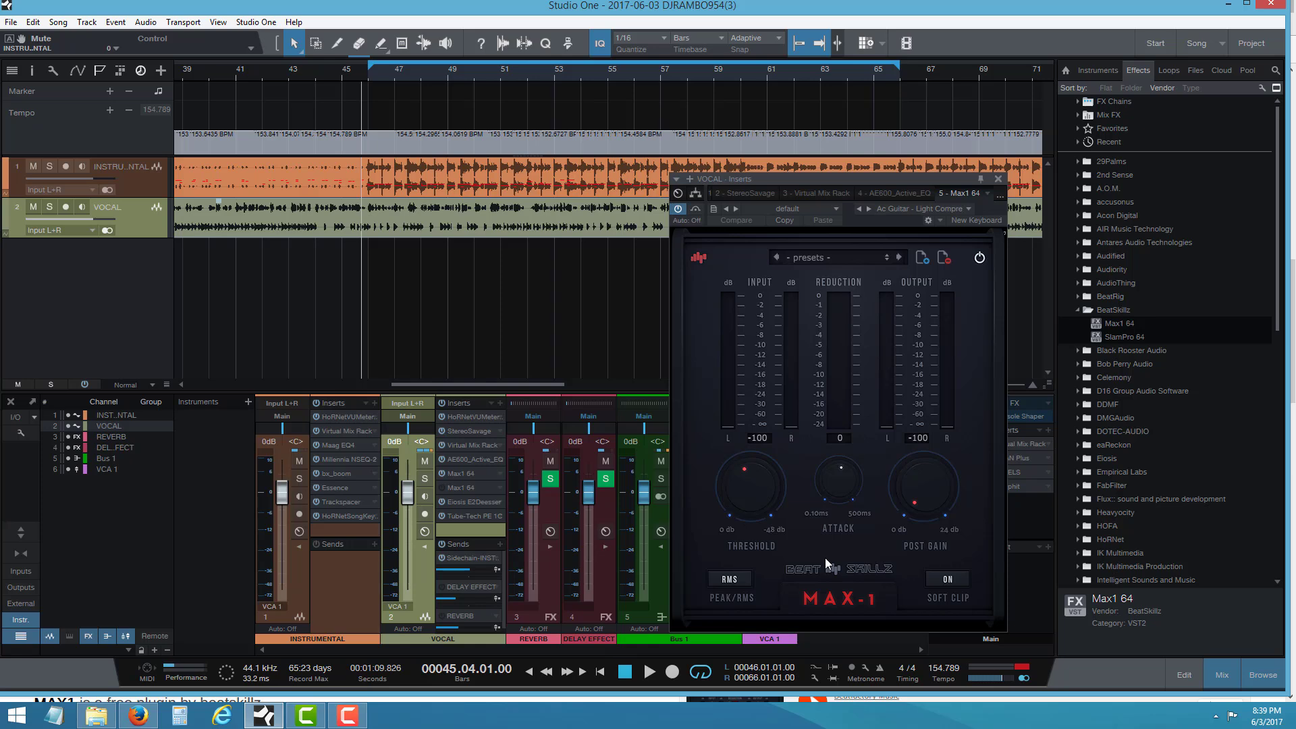
click(650, 678)
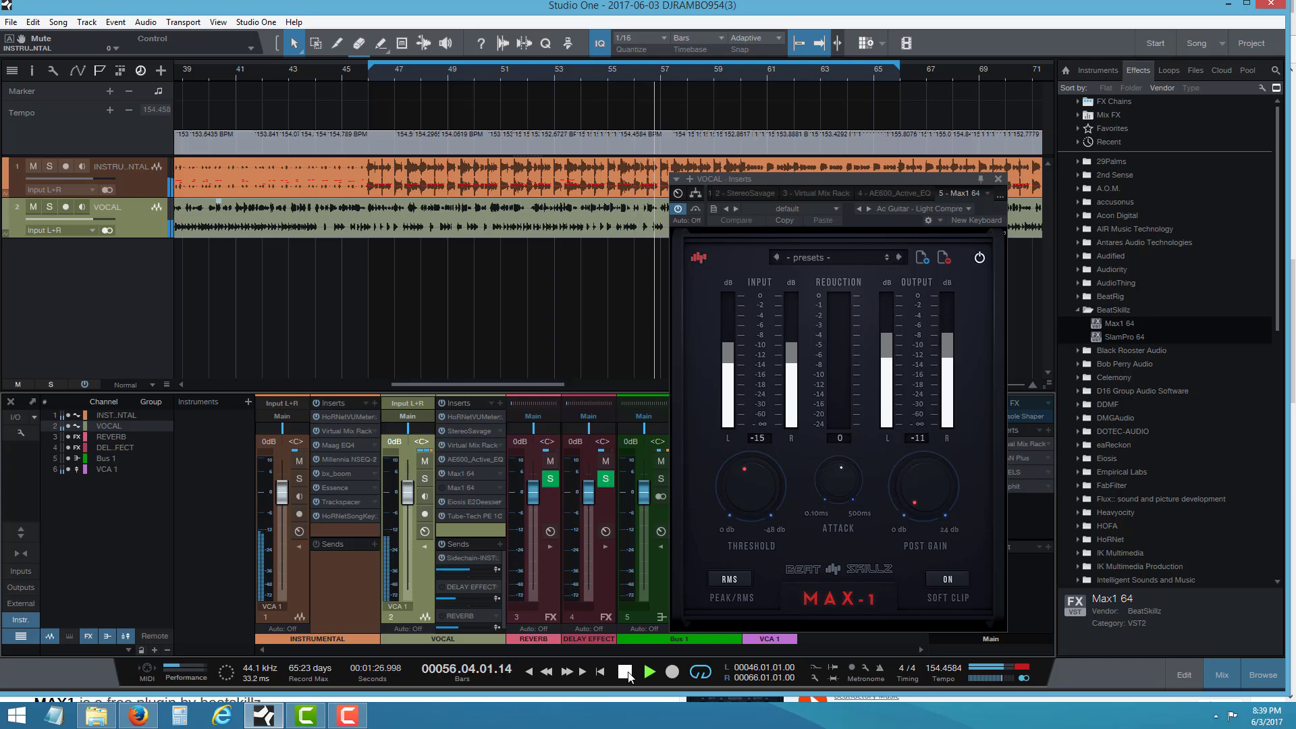
click(626, 672)
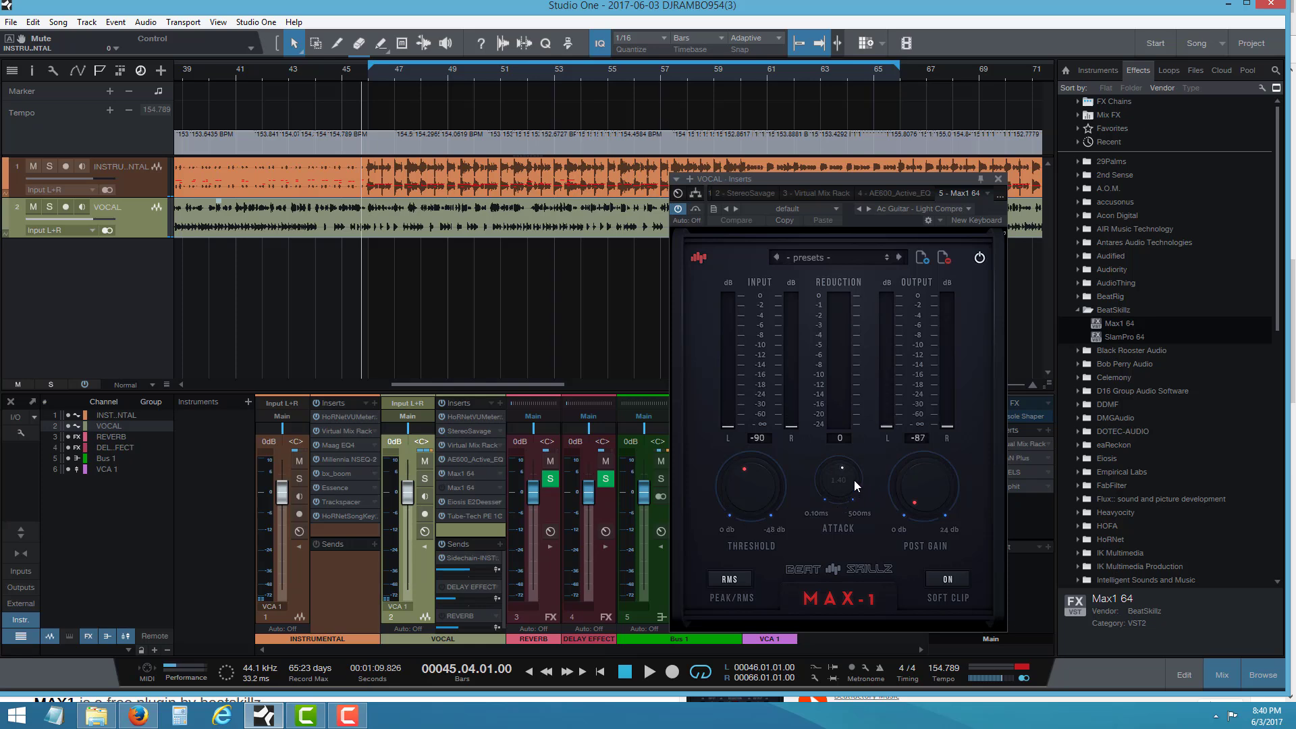
Step: Try slightly longer and shorter attack times in Max1 while auditioning the mix
drag(853, 480, 864, 474)
click(650, 680)
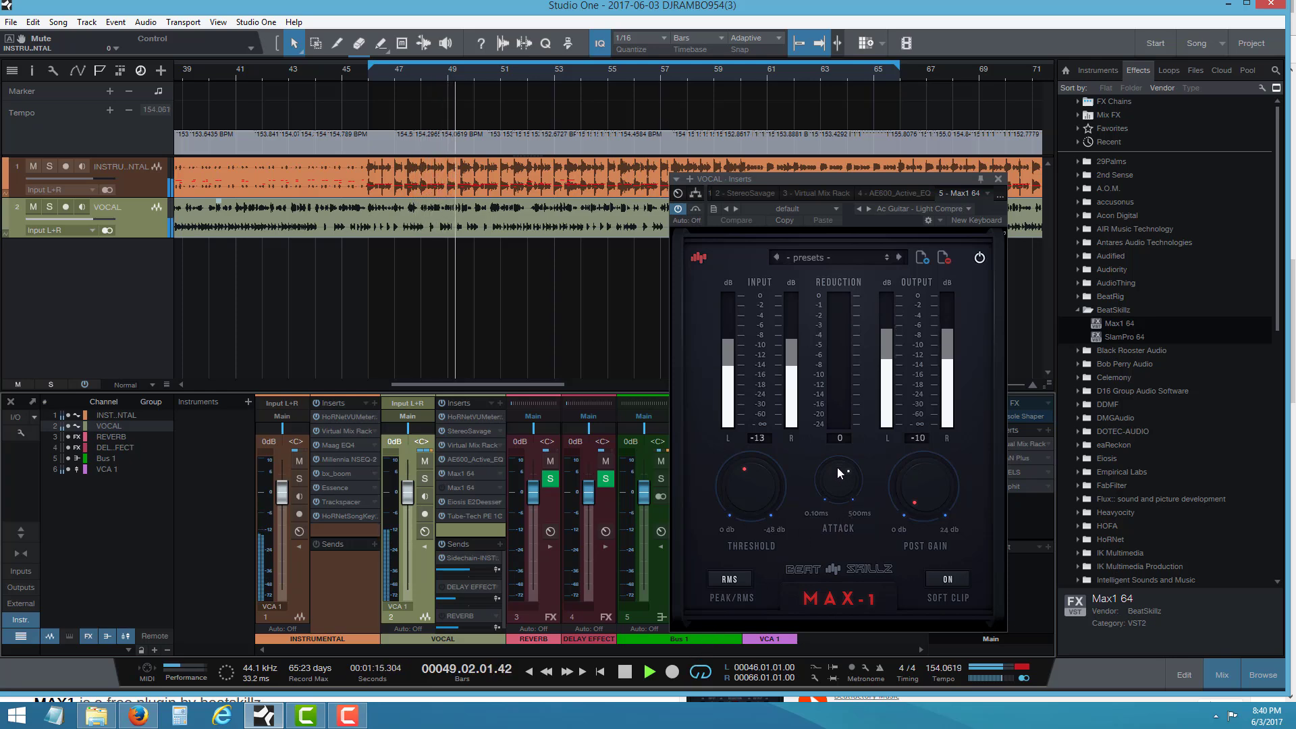
drag(838, 467, 824, 472)
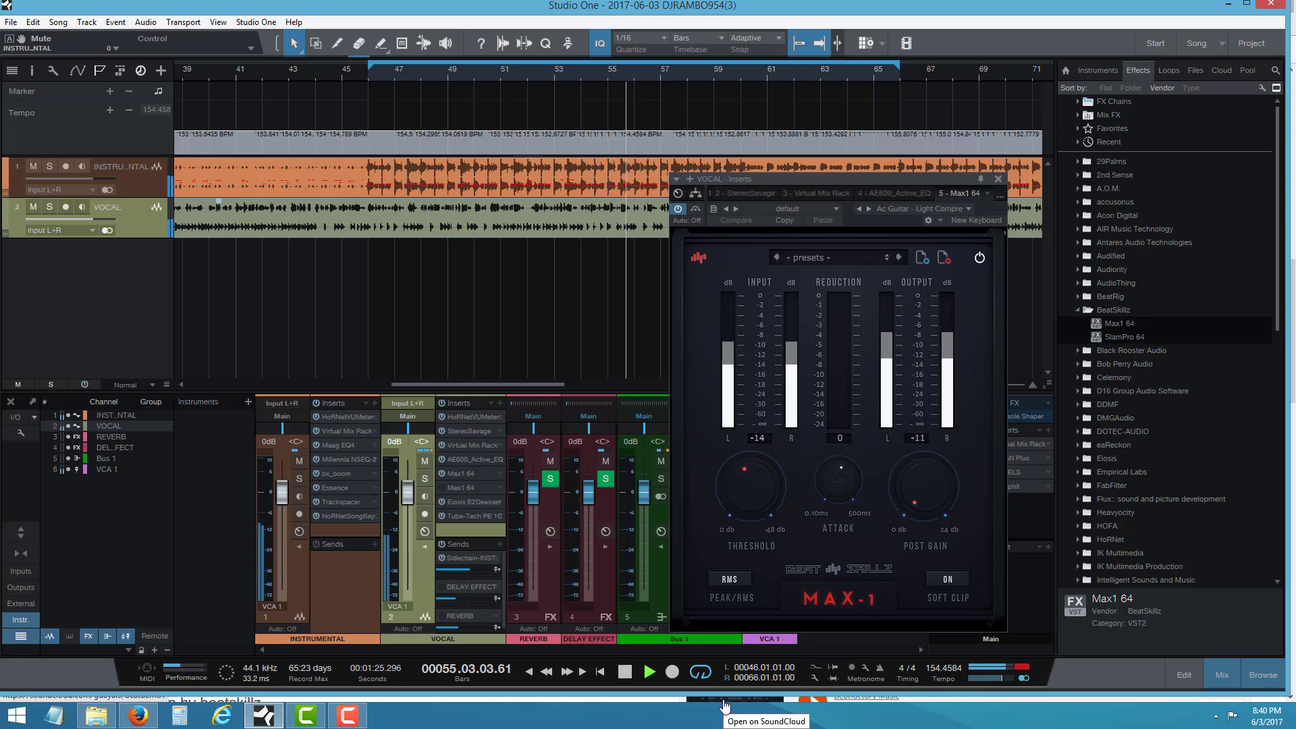
click(625, 676)
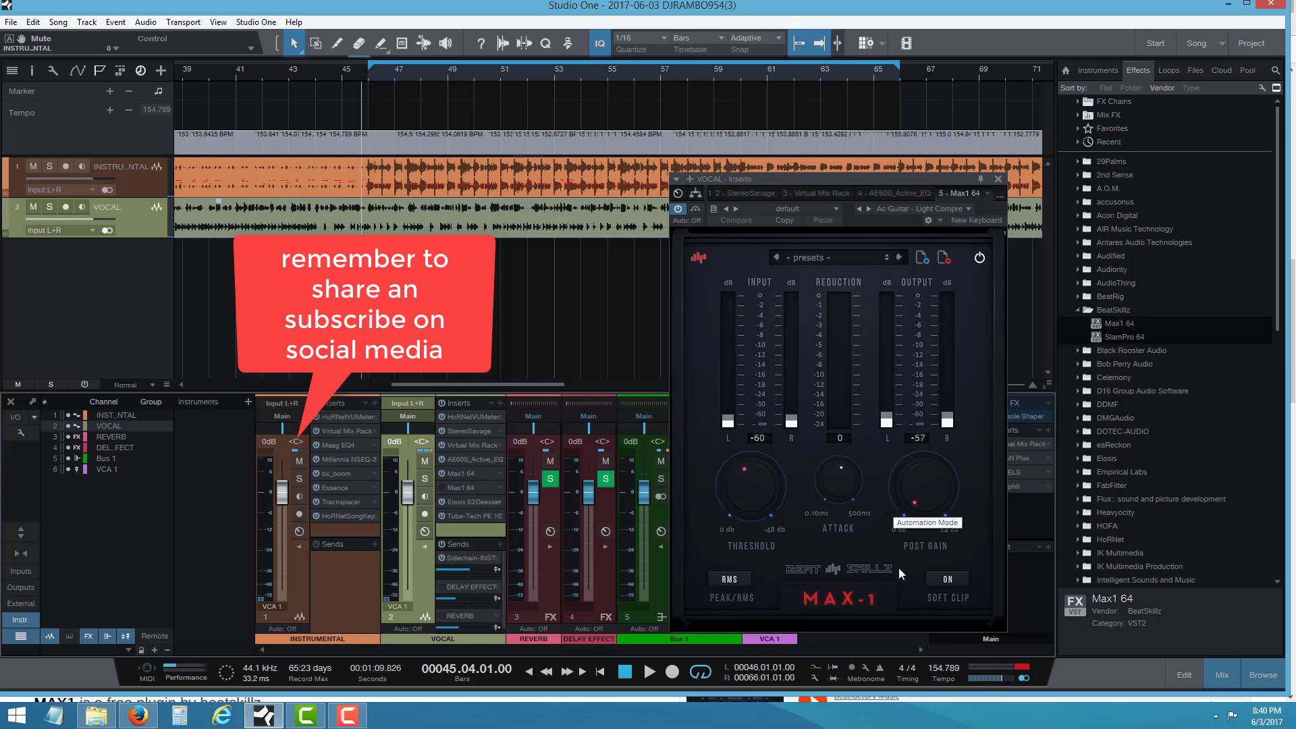
Step: Raise Max1's post gain slightly and audition the louder vocal in the mix
mouse_move(922, 498)
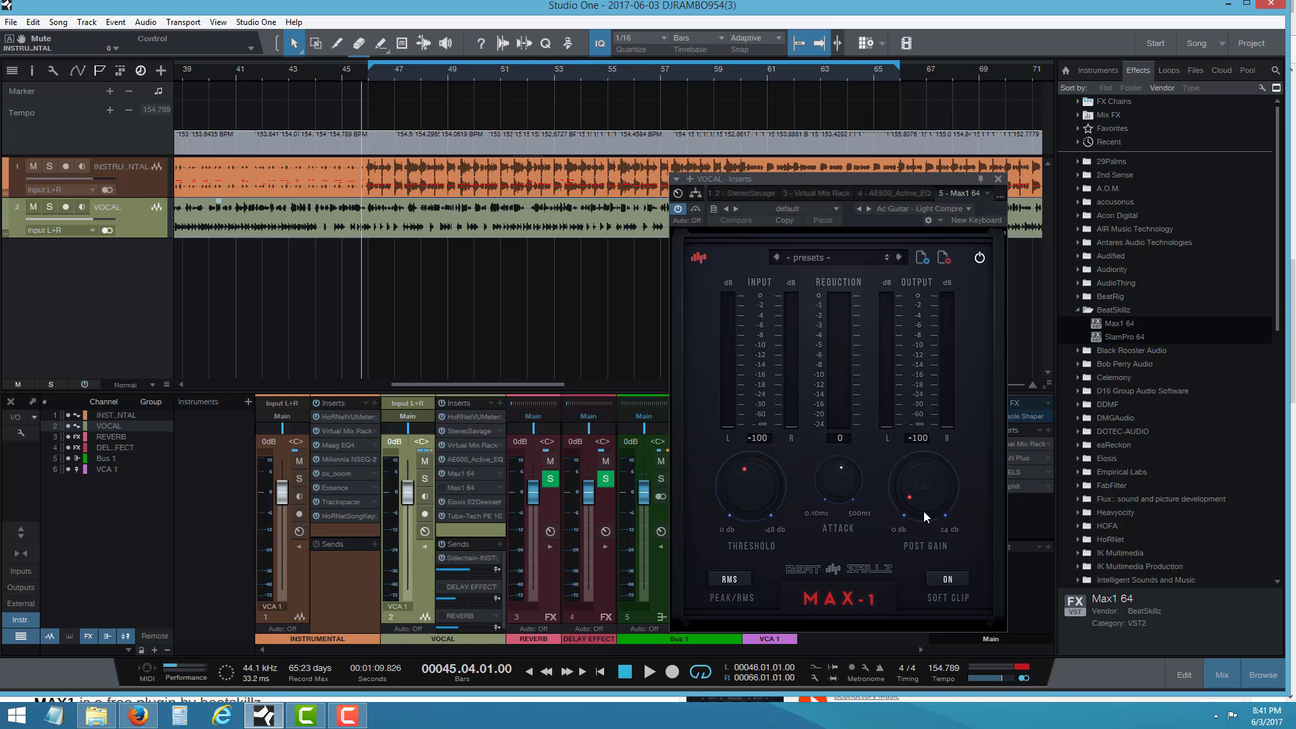
click(651, 675)
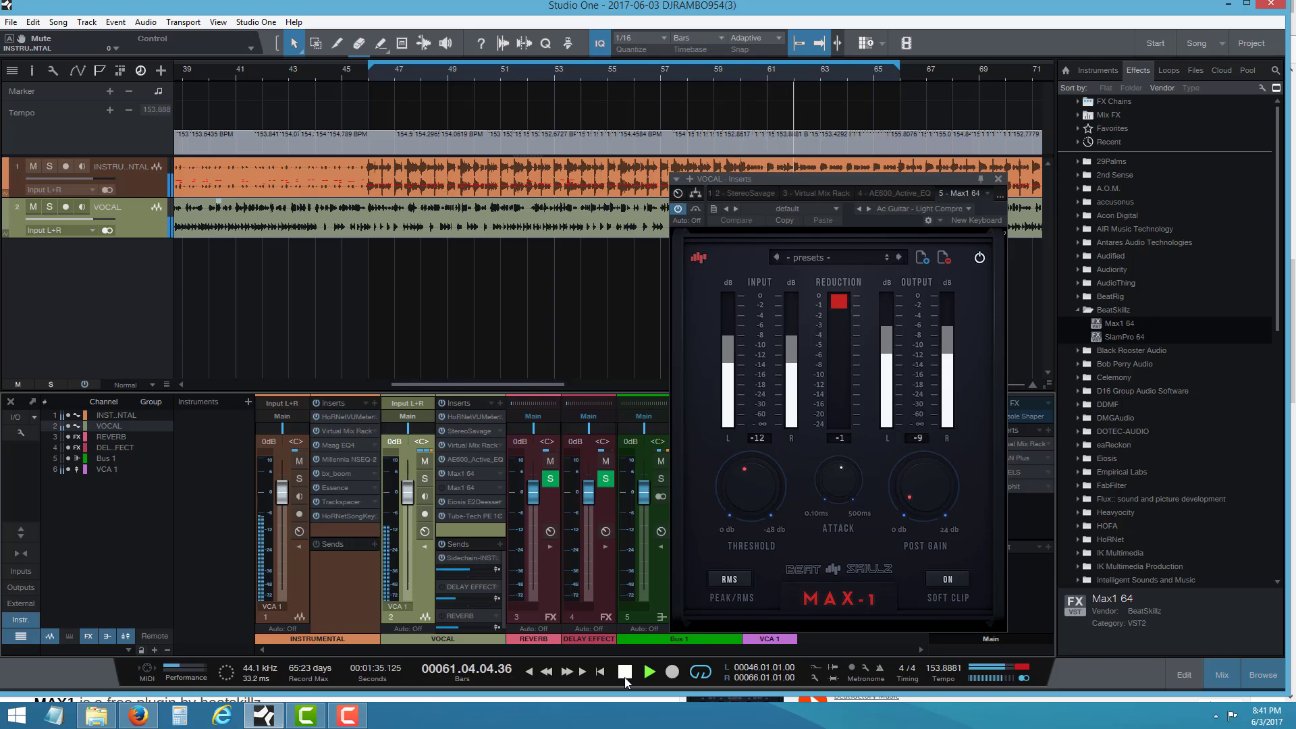
click(626, 675)
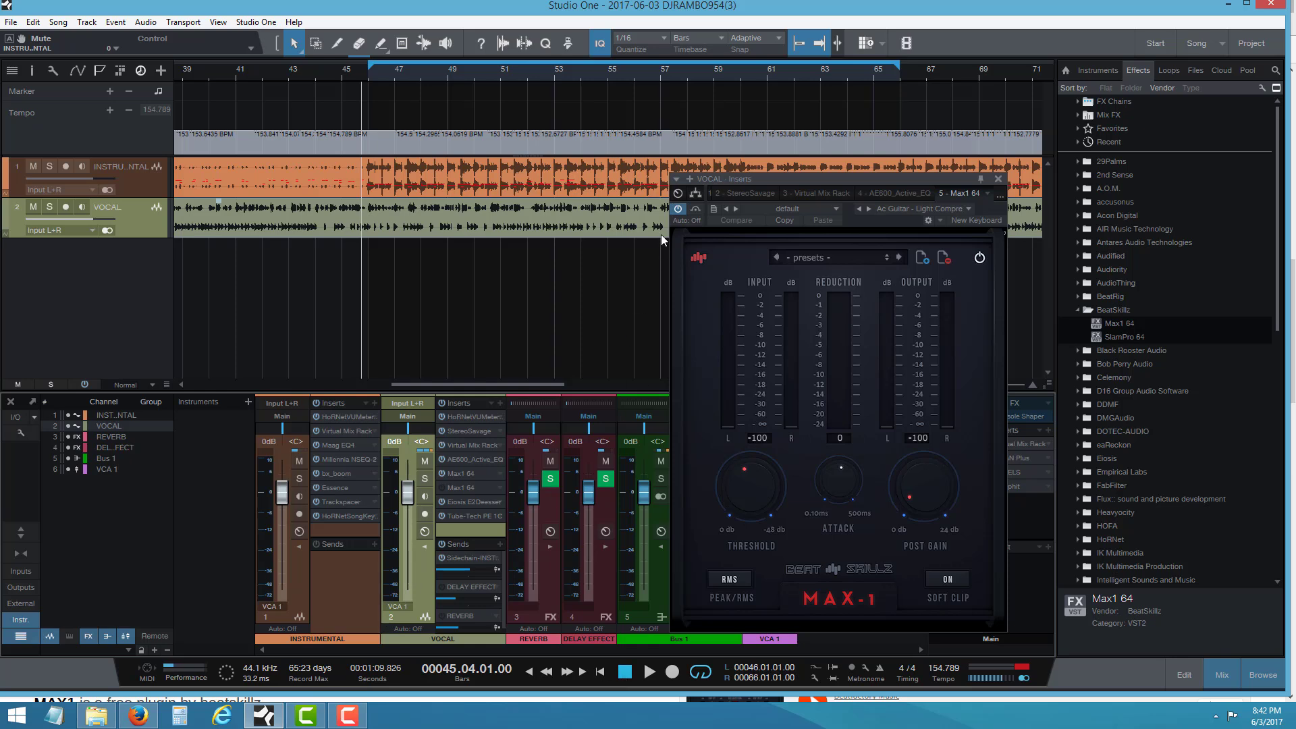
Step: Bypass Max1 to audition the mix without compression, and take it out of bypass
click(695, 213)
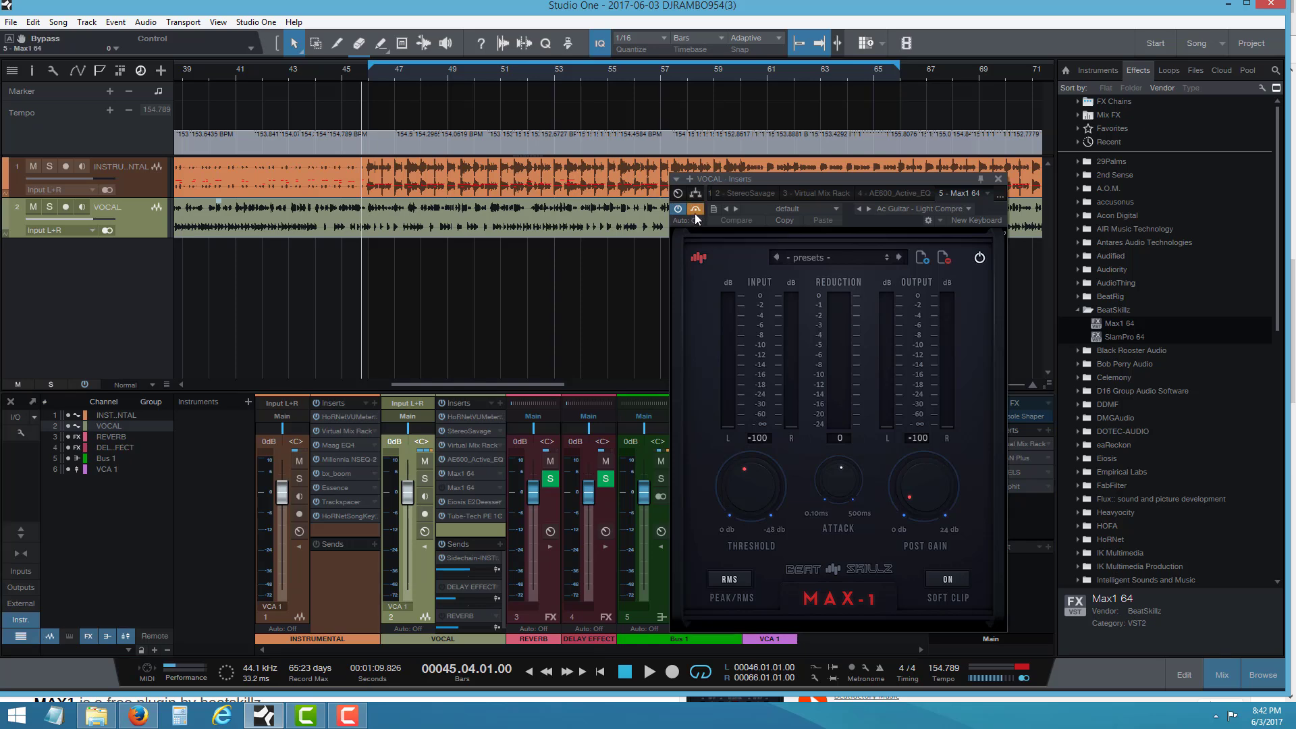
click(651, 672)
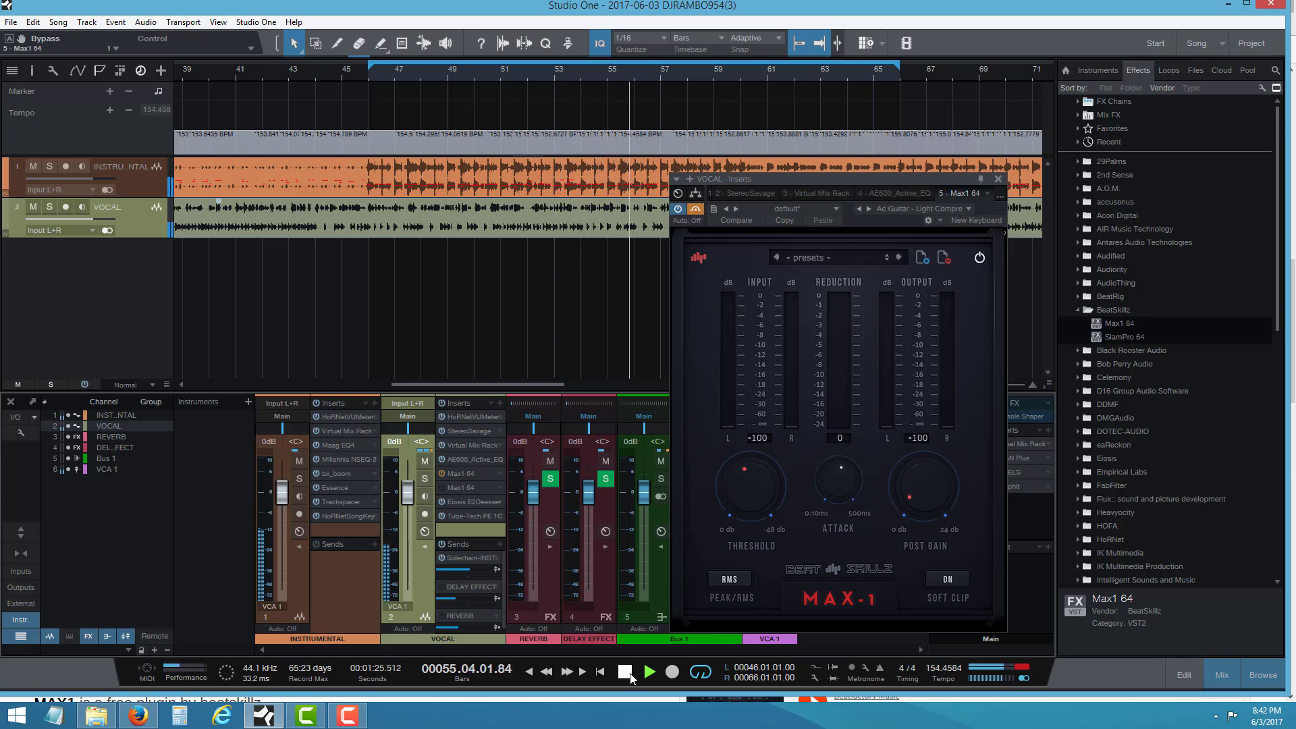
click(628, 674)
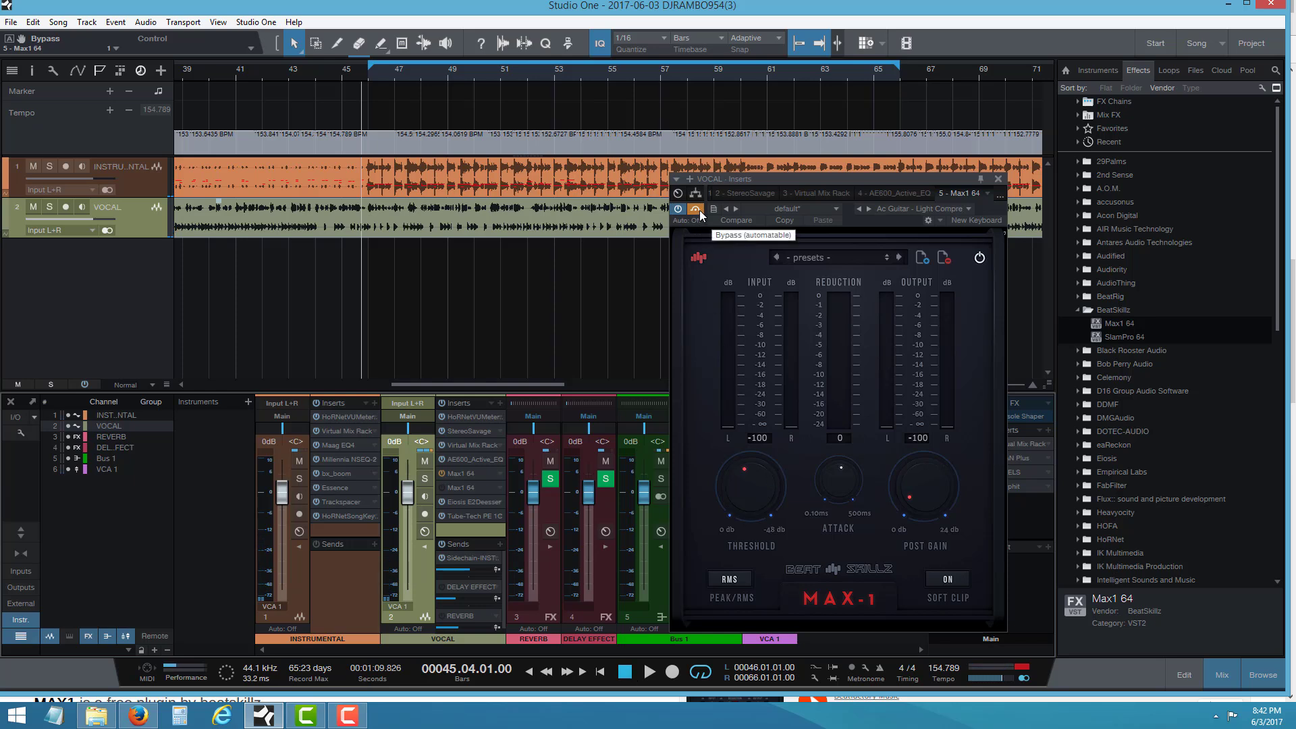
click(698, 213)
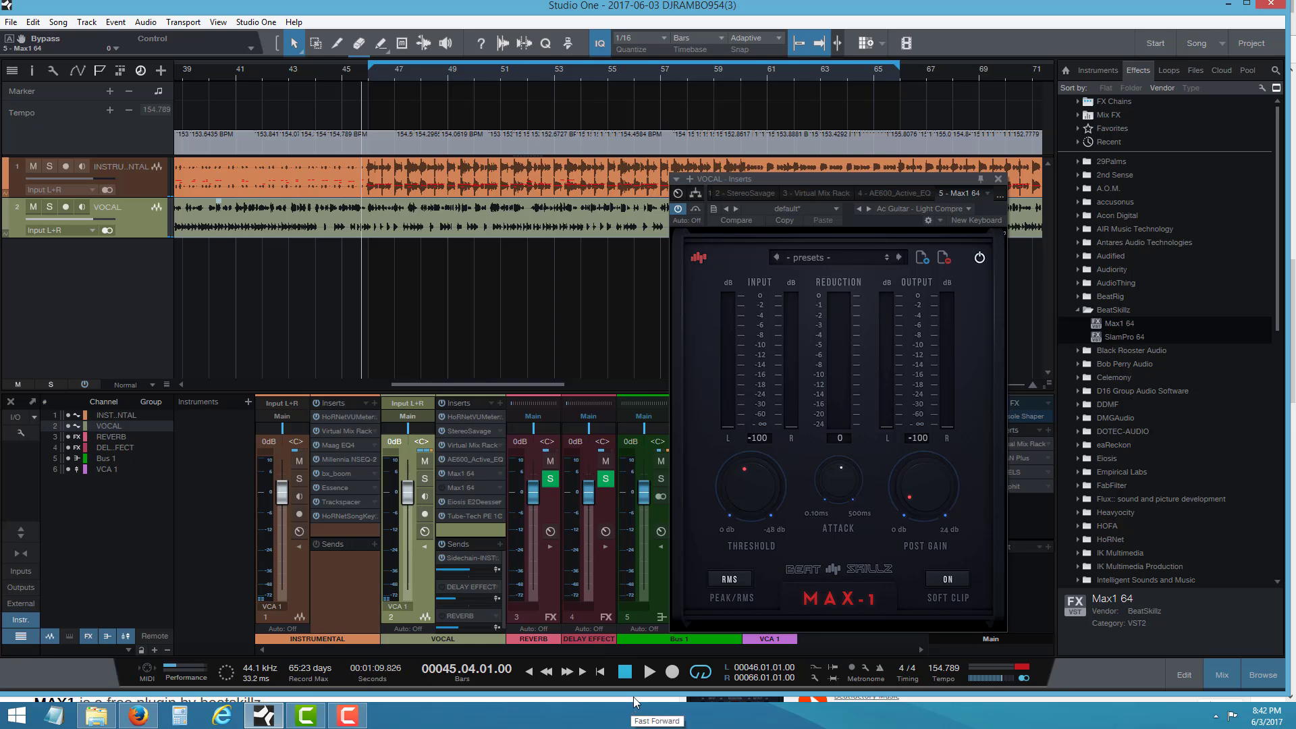
Step: Play back the mix with Max1 active and fine-tune its attack to 0.92 ms
click(650, 678)
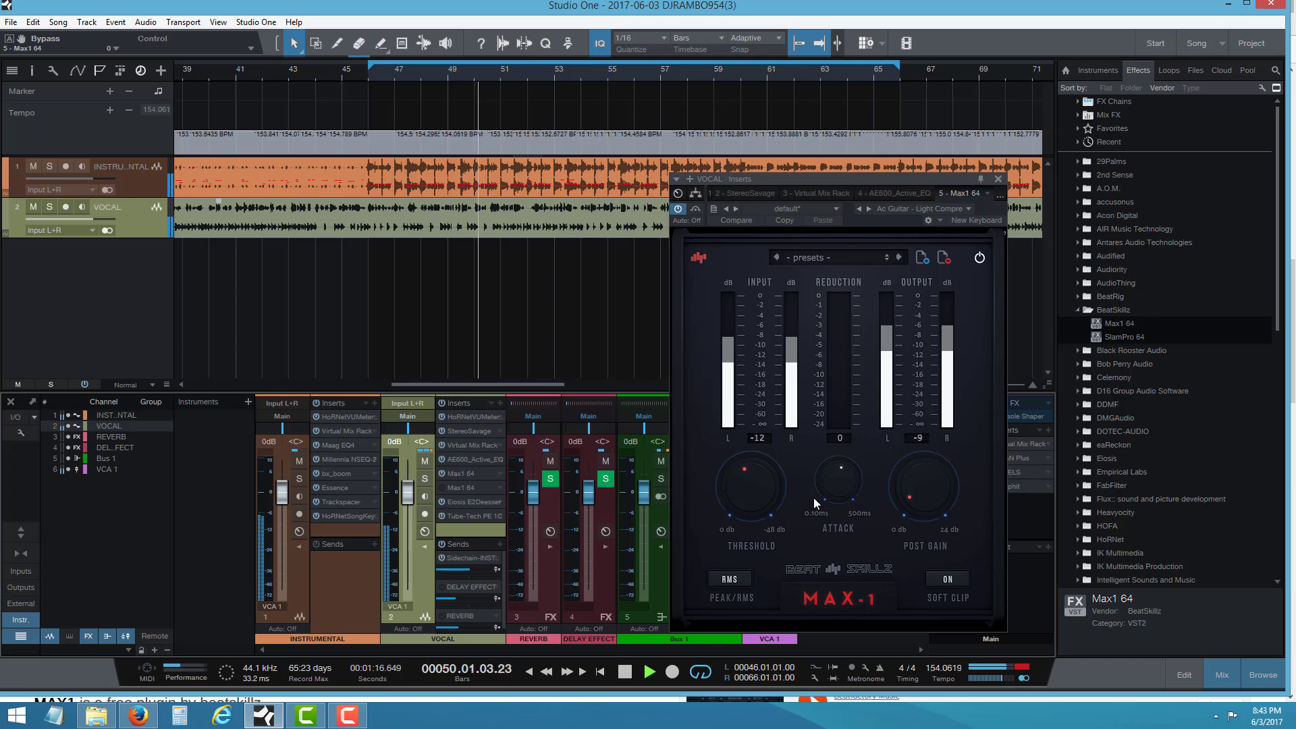
mouse_move(840, 475)
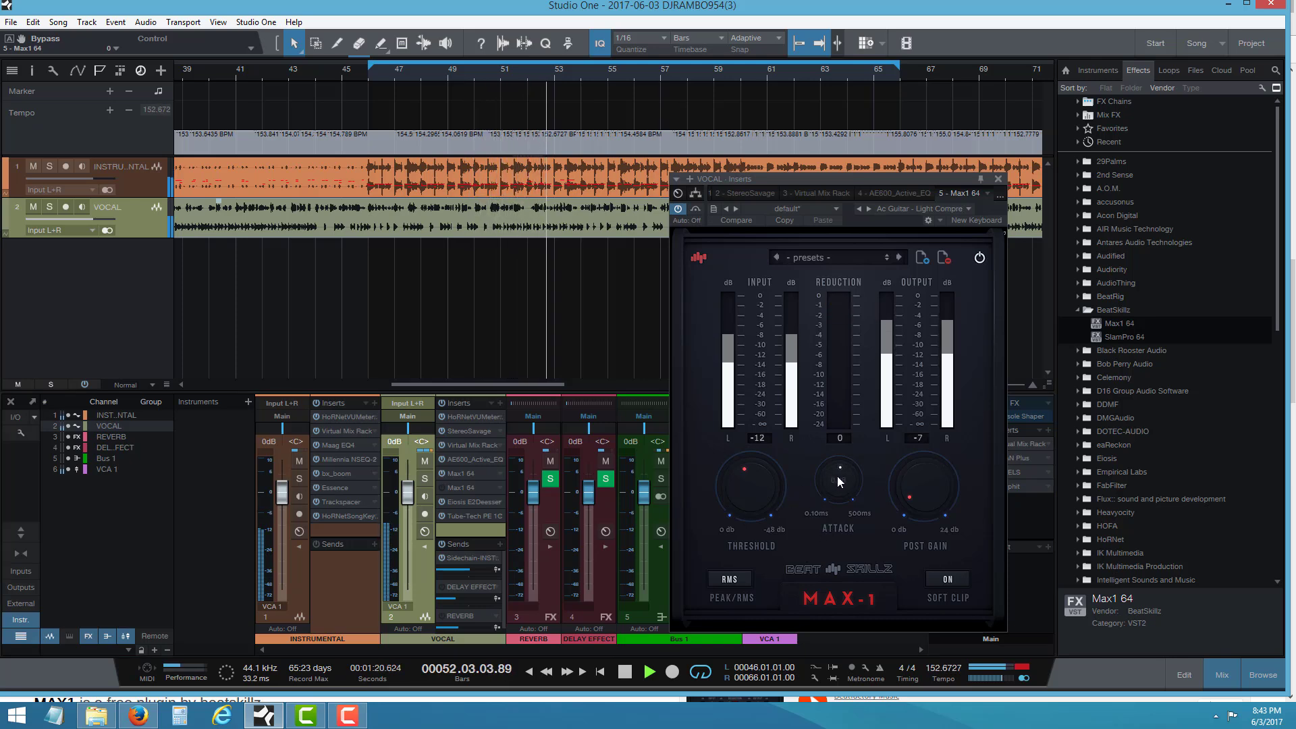
drag(837, 476, 832, 477)
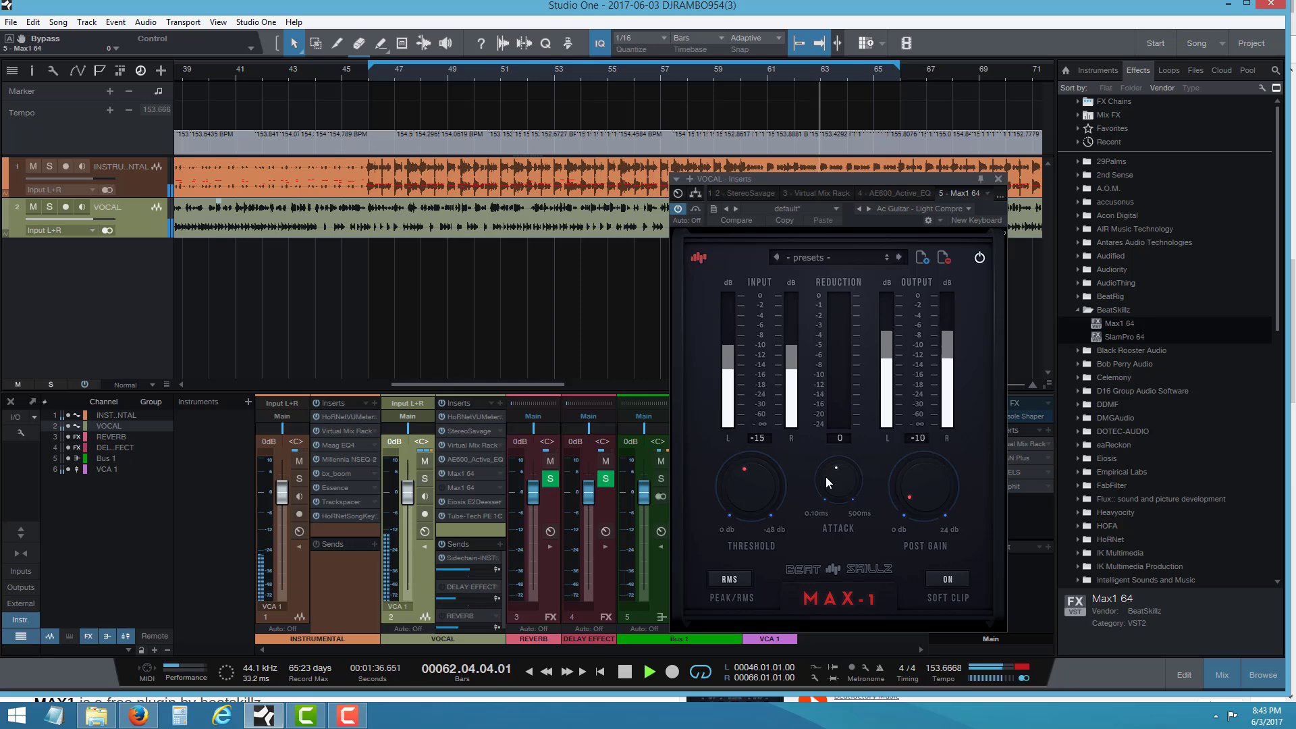
drag(821, 480, 834, 483)
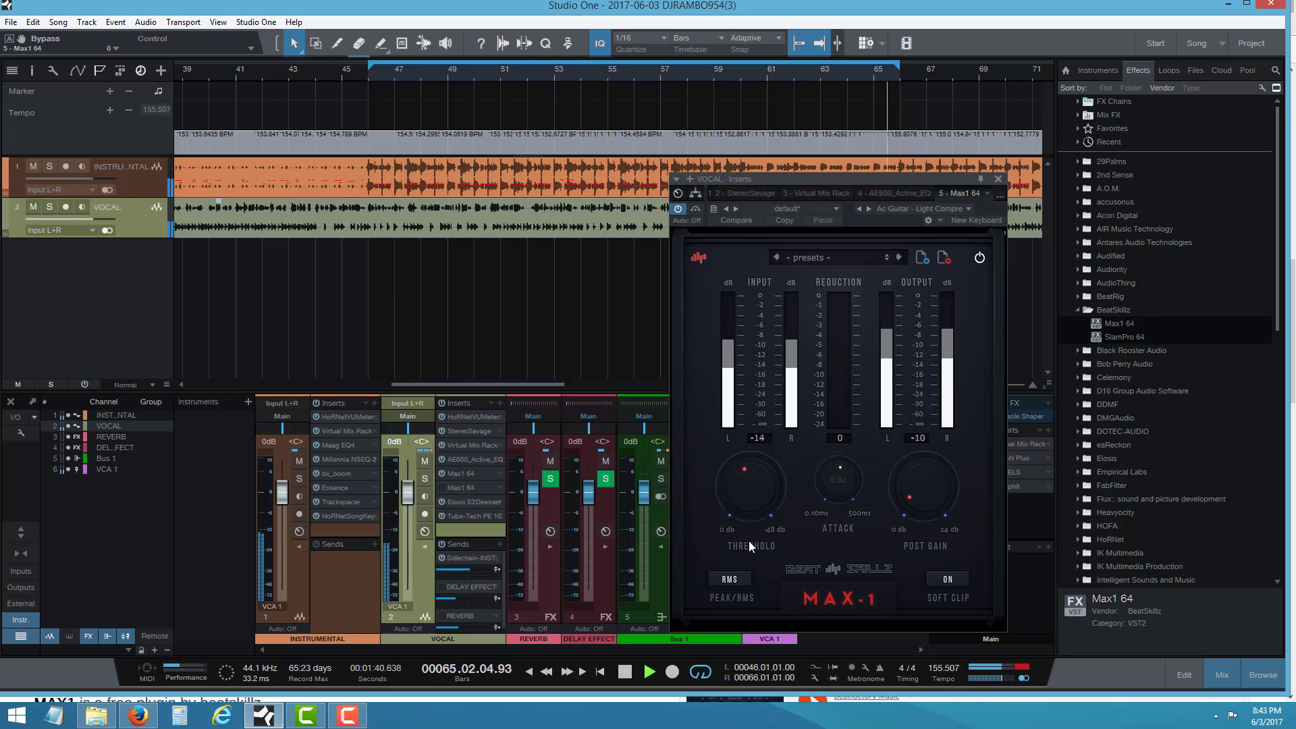
click(622, 672)
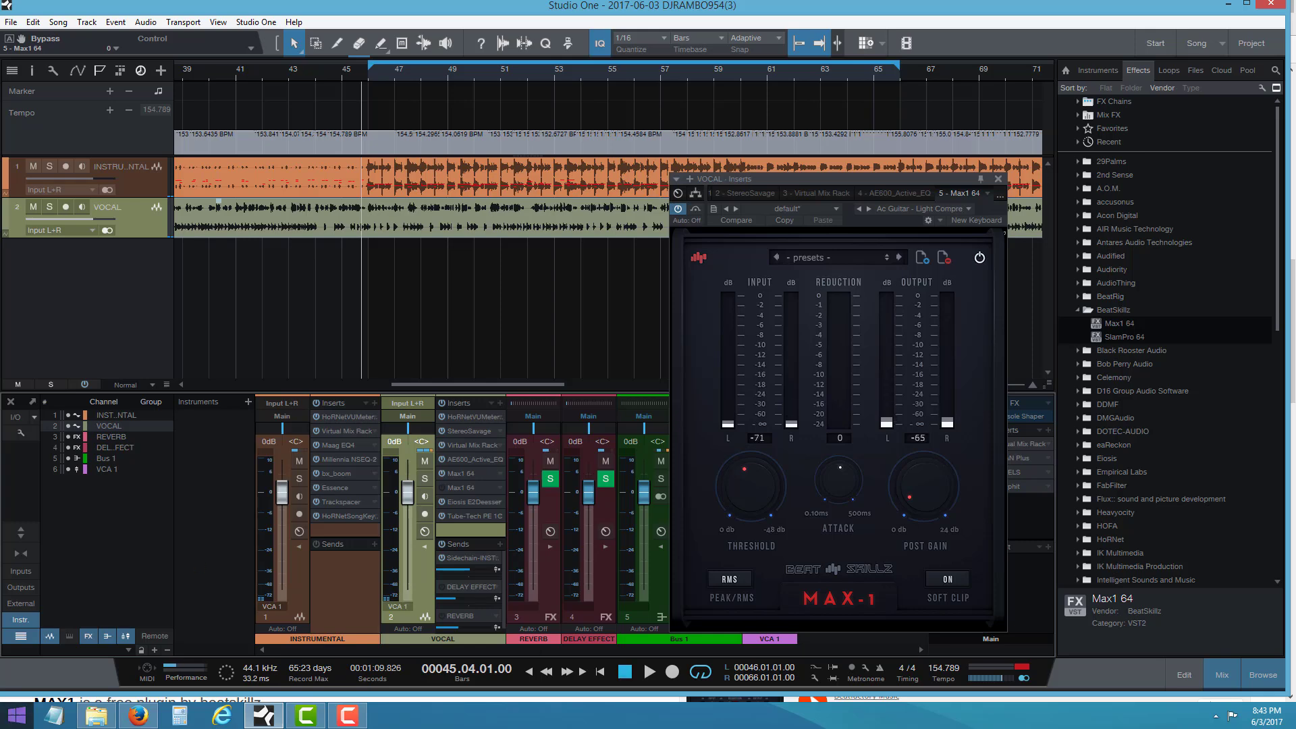
Step: Switch to Firefox, examine the MAX1 page's features and control descriptions, and return to Studio One
click(138, 717)
scroll(962, 408, up, 5)
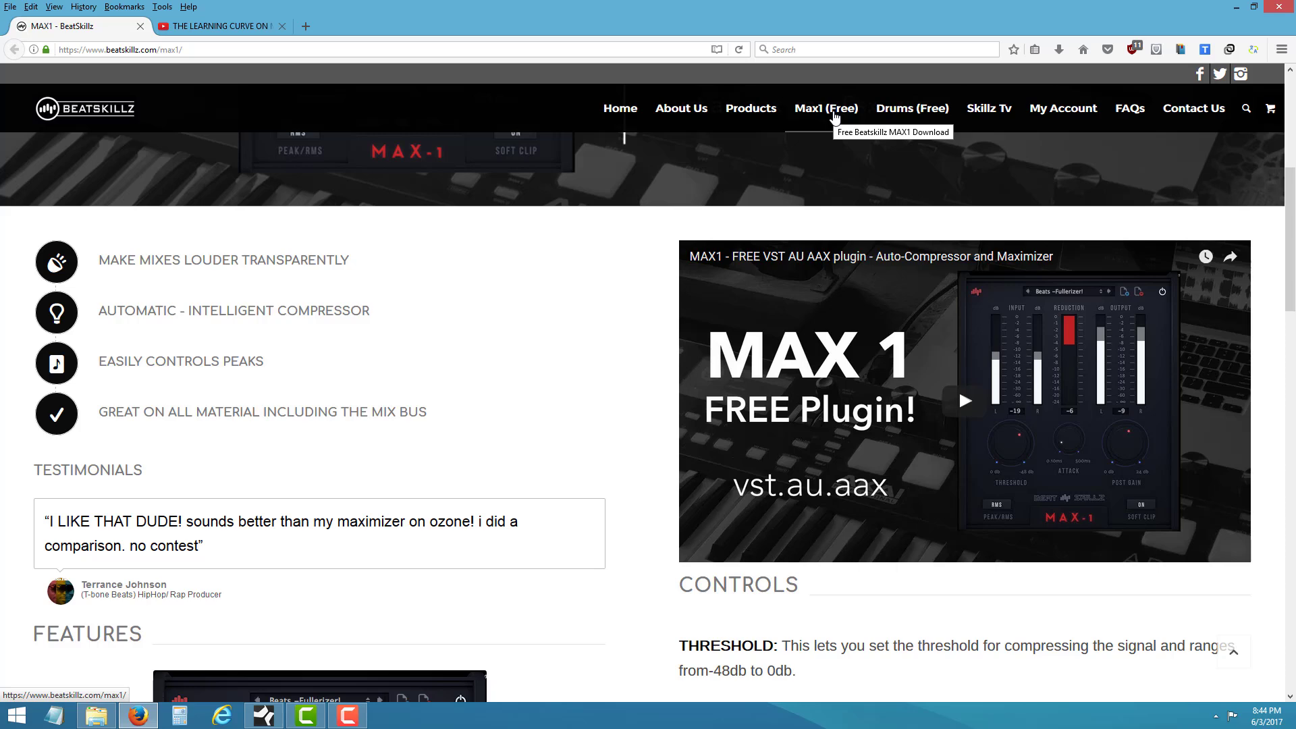
scroll(675, 229, down, 3)
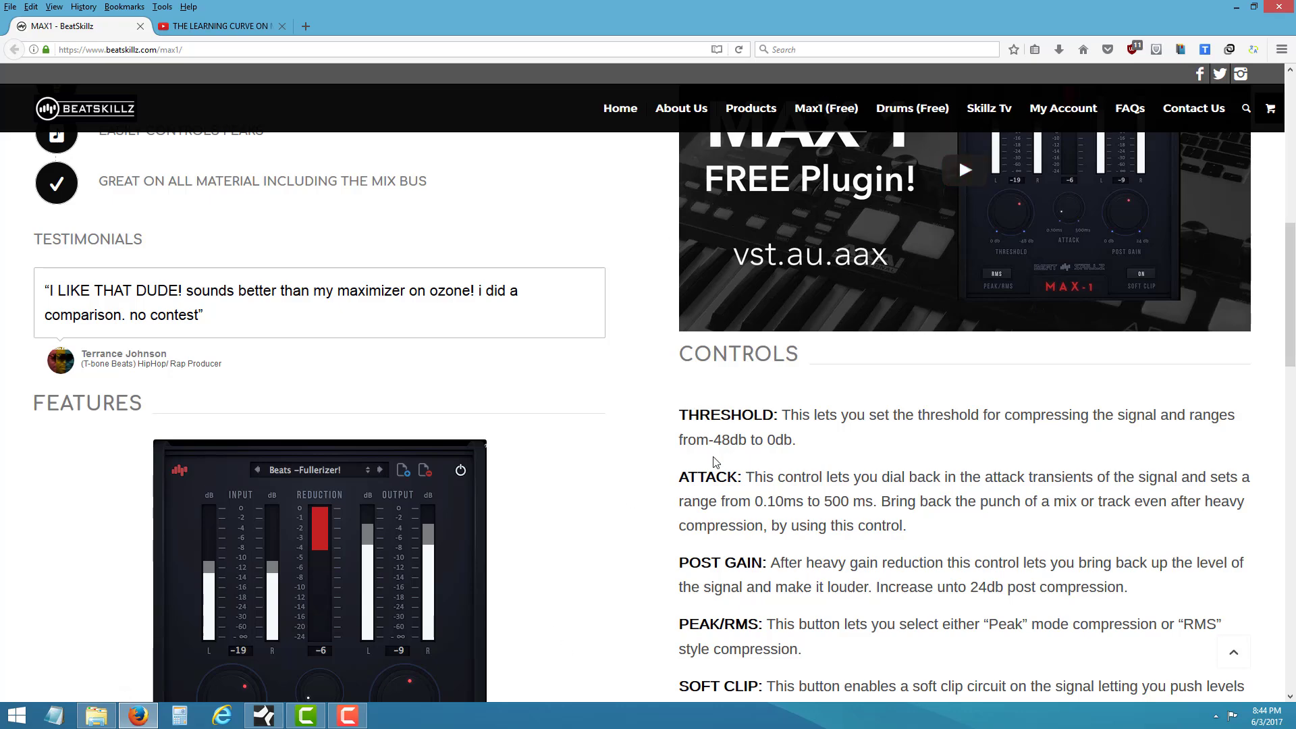
scroll(716, 462, up, 10)
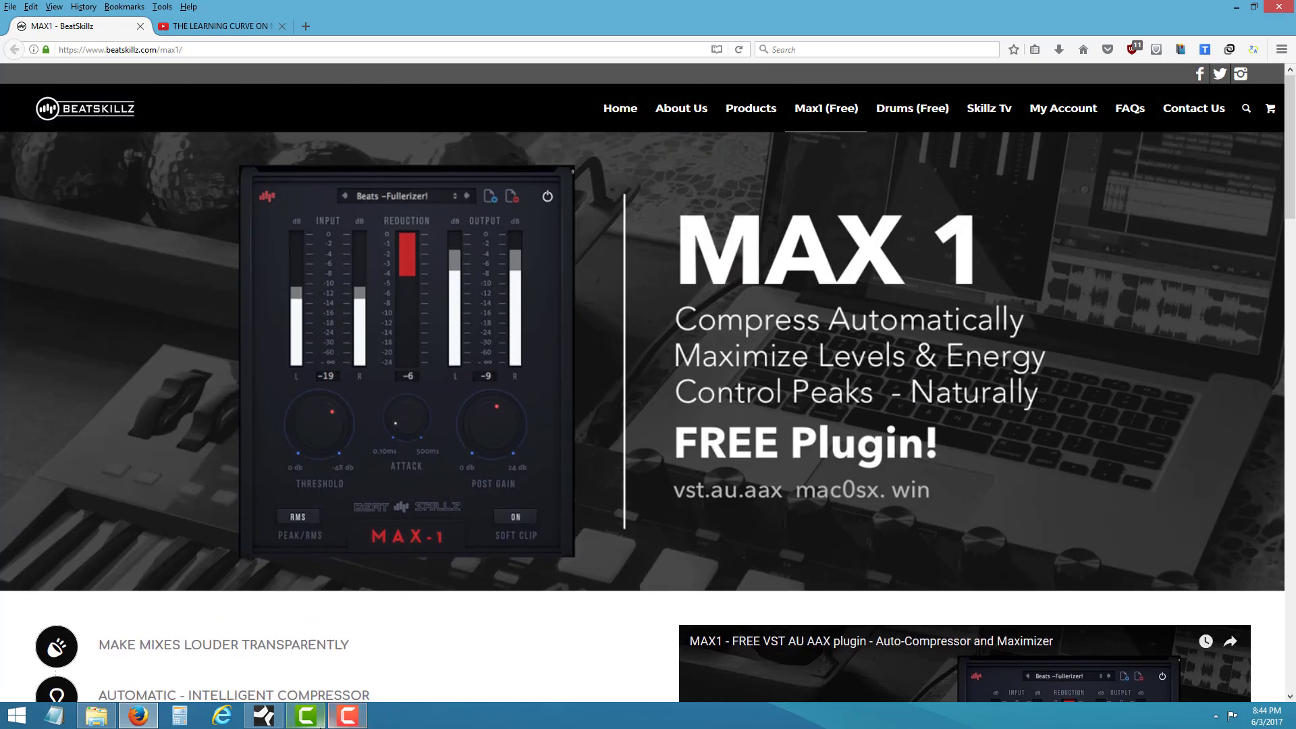
click(320, 721)
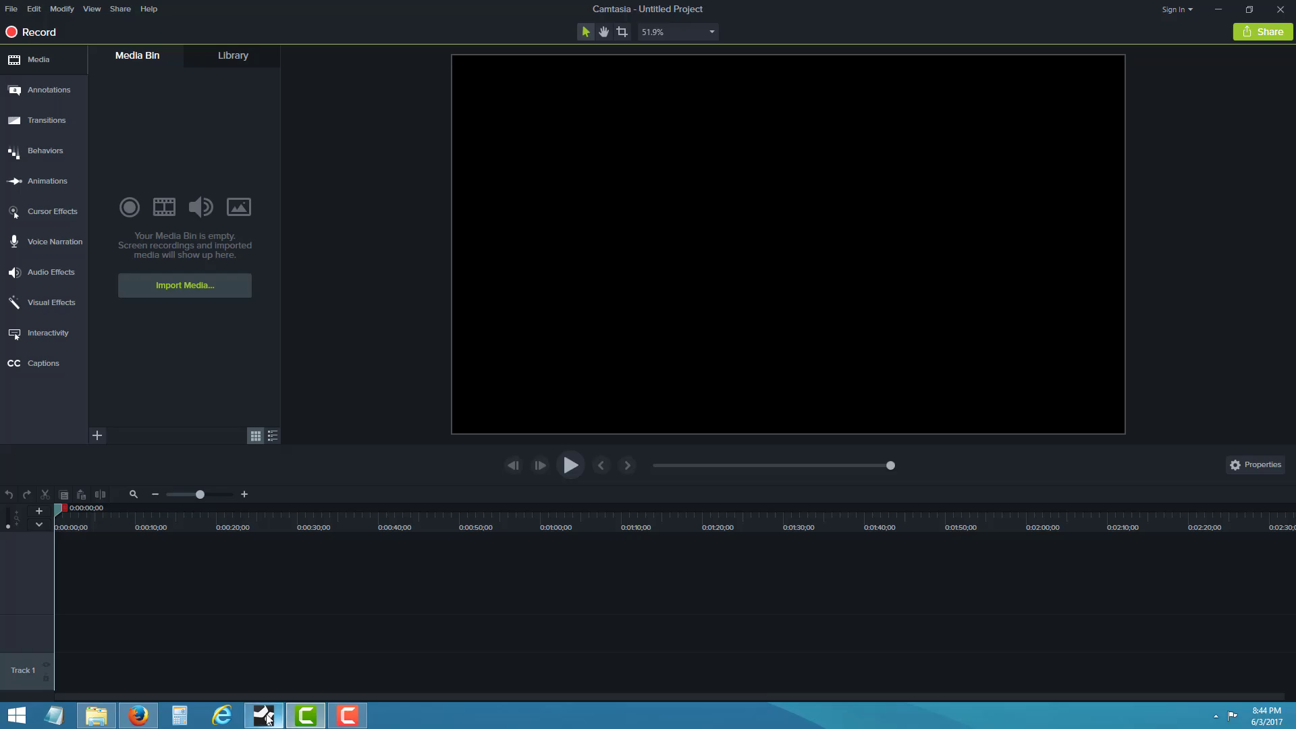
click(265, 717)
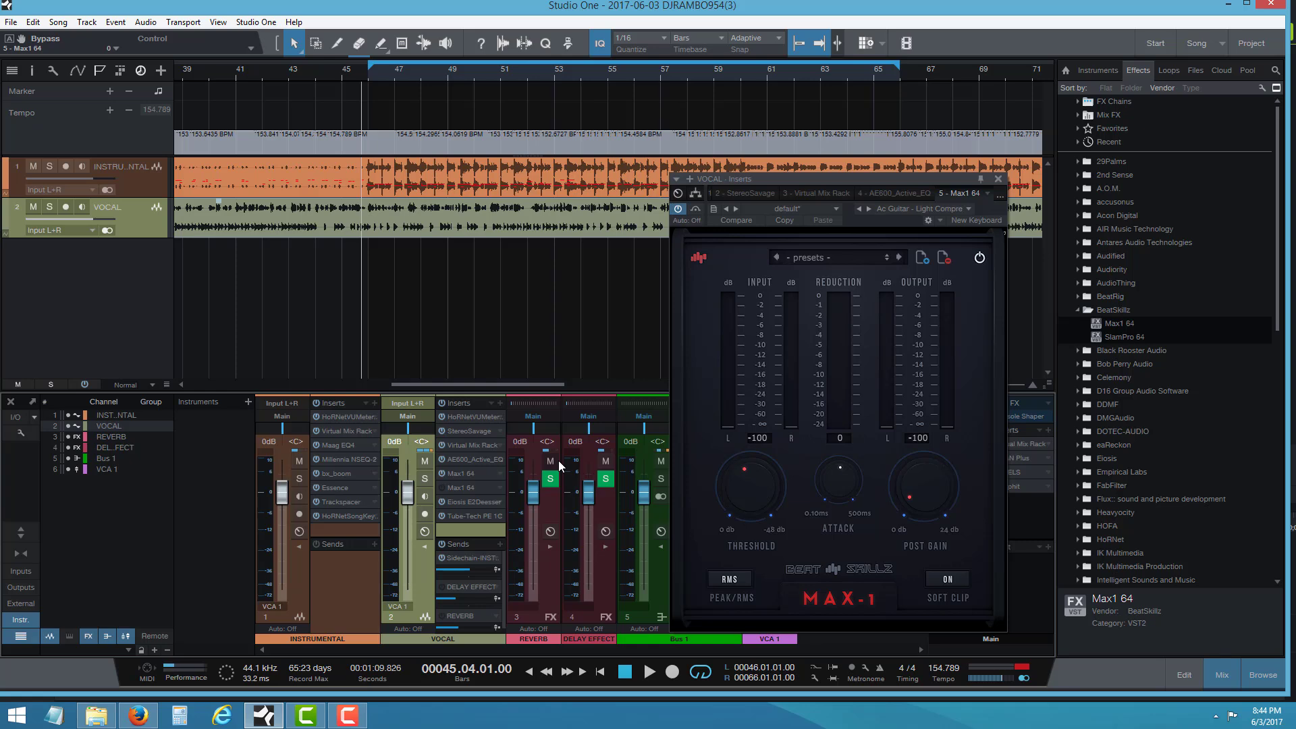
Step: Unmute the VOCAL channel's delay and reverb sends and set the REVERB send level to -30.6 dB while auditioning the mix
click(443, 616)
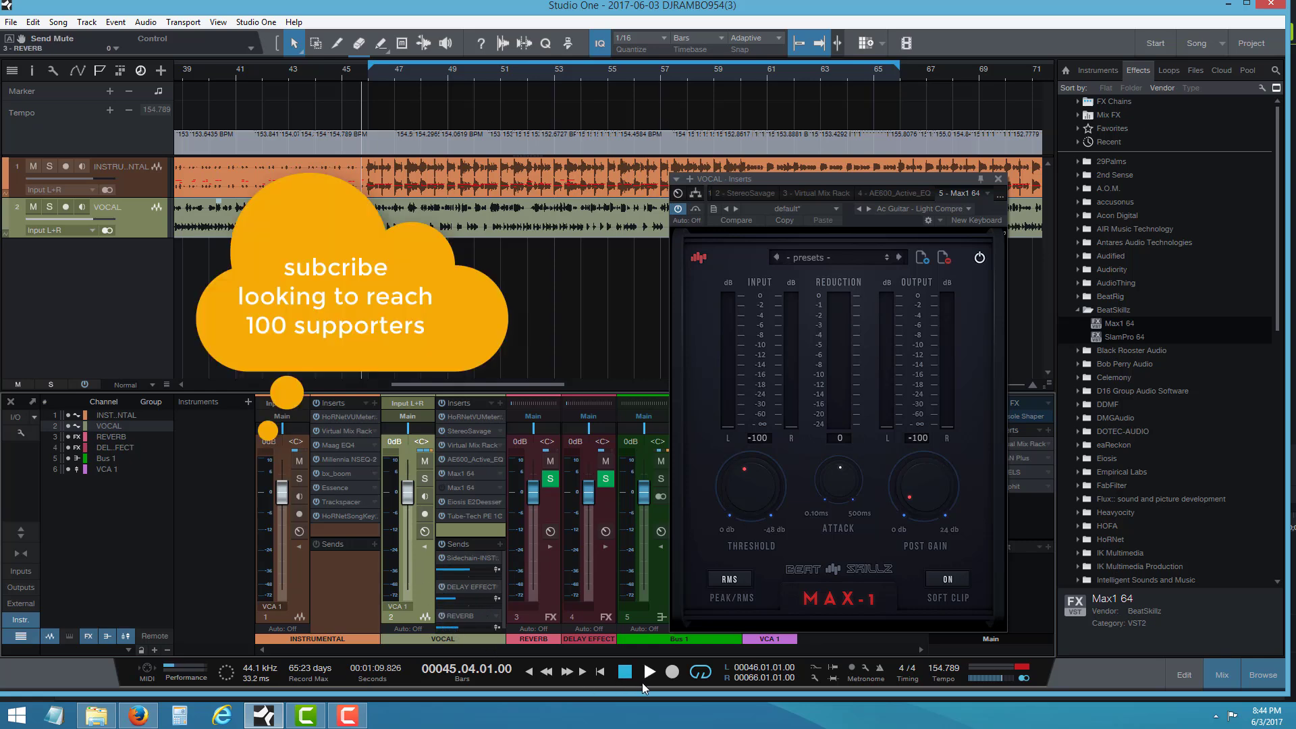
click(650, 673)
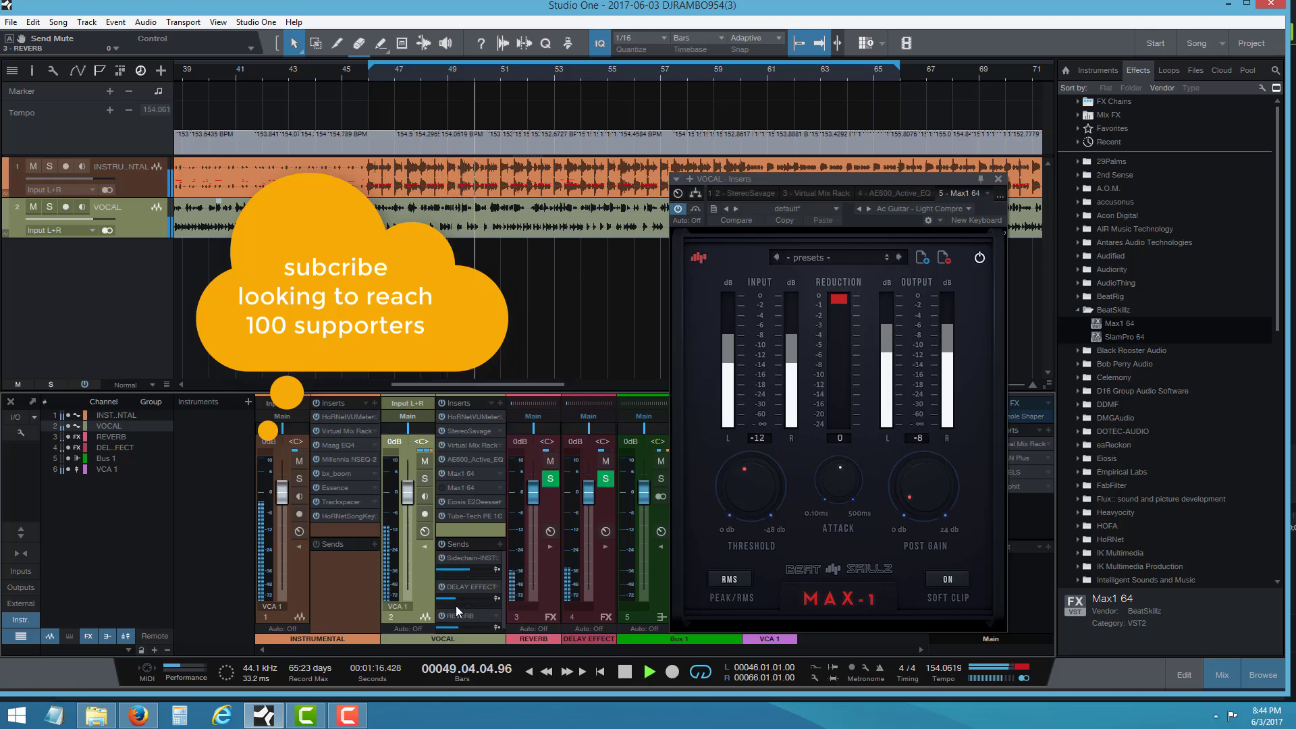
mouse_move(444, 601)
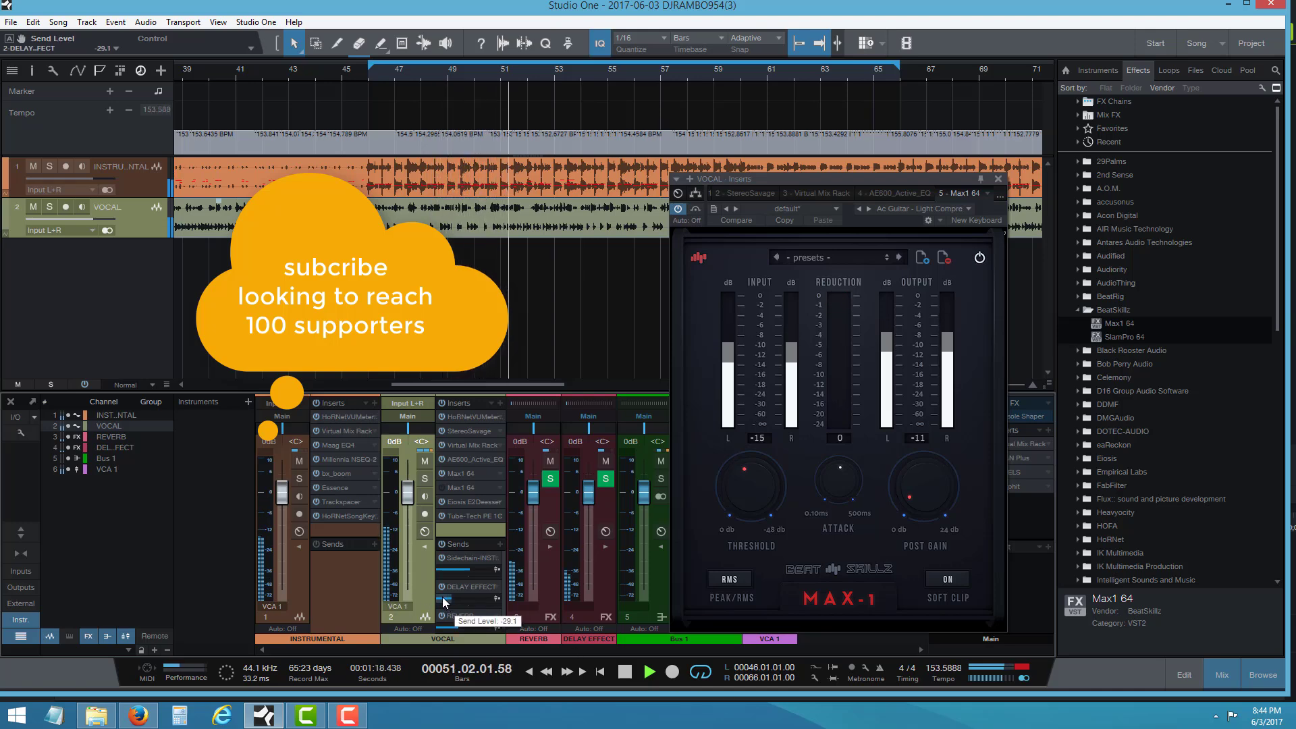
mouse_move(445, 630)
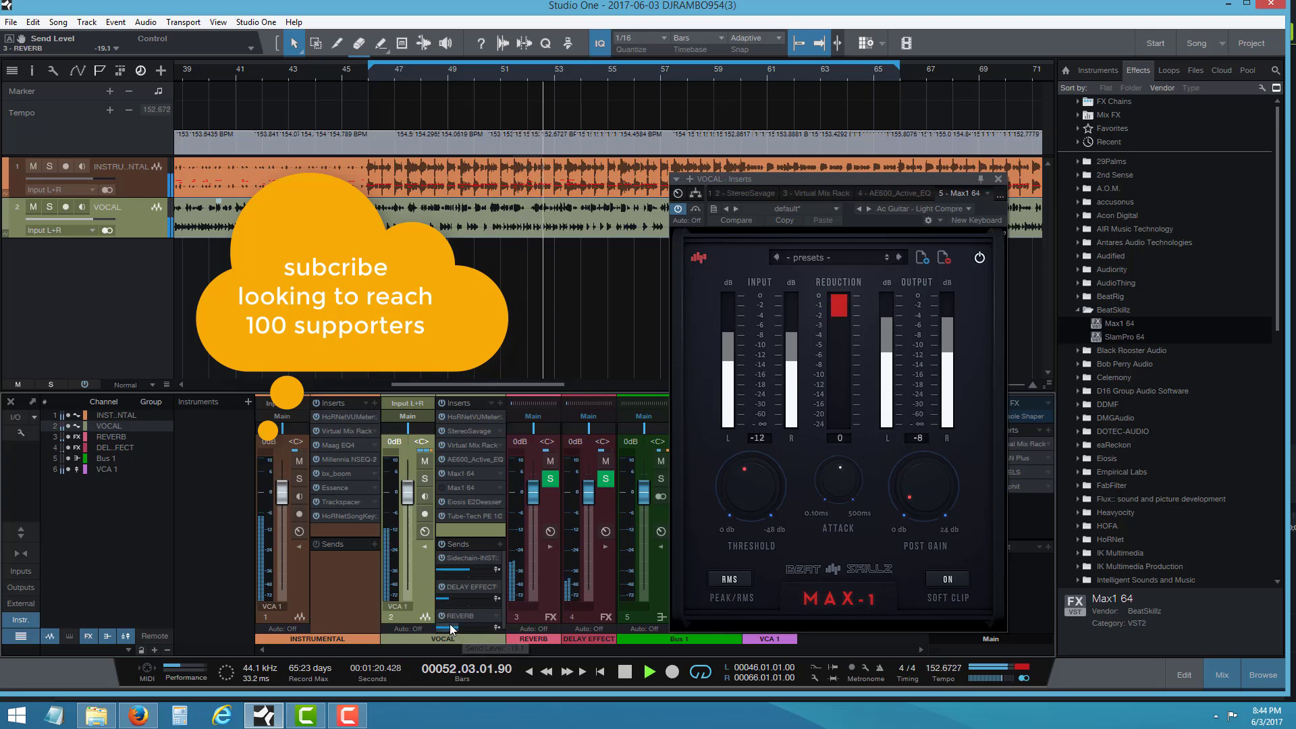
scroll(445, 630, down, 5)
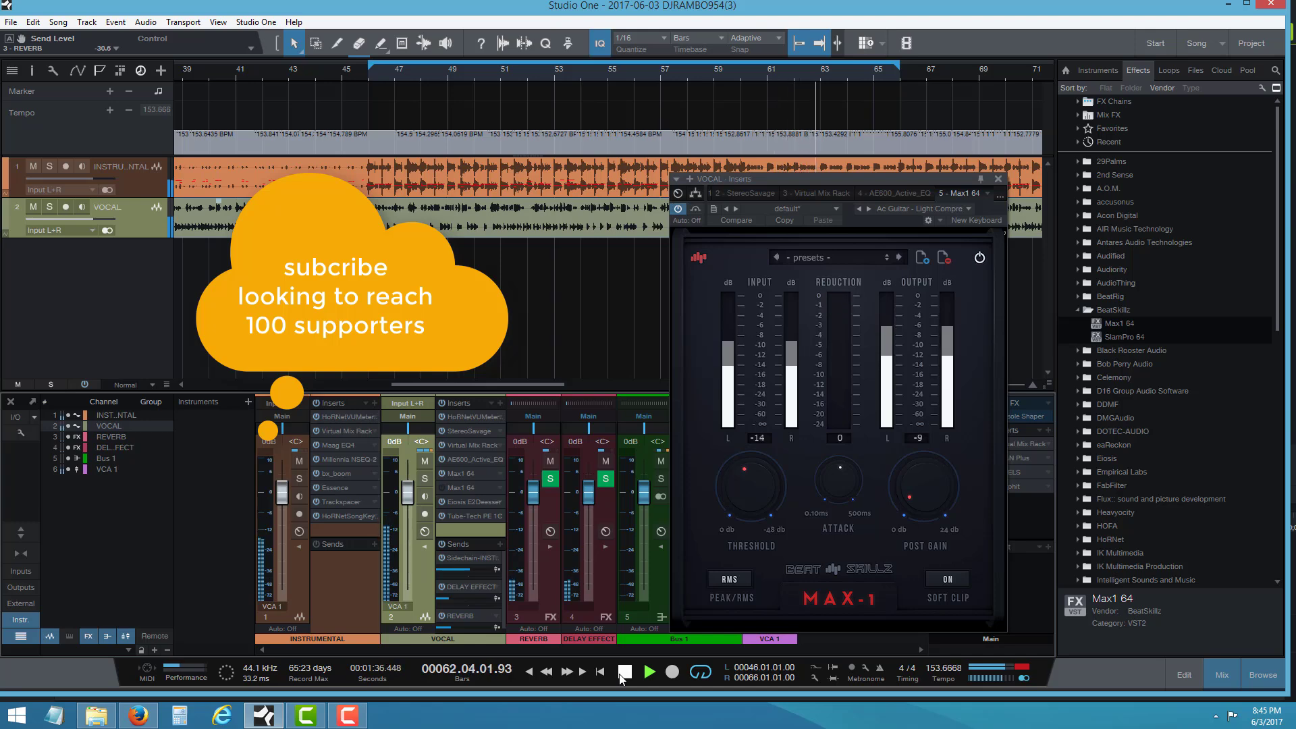
click(623, 673)
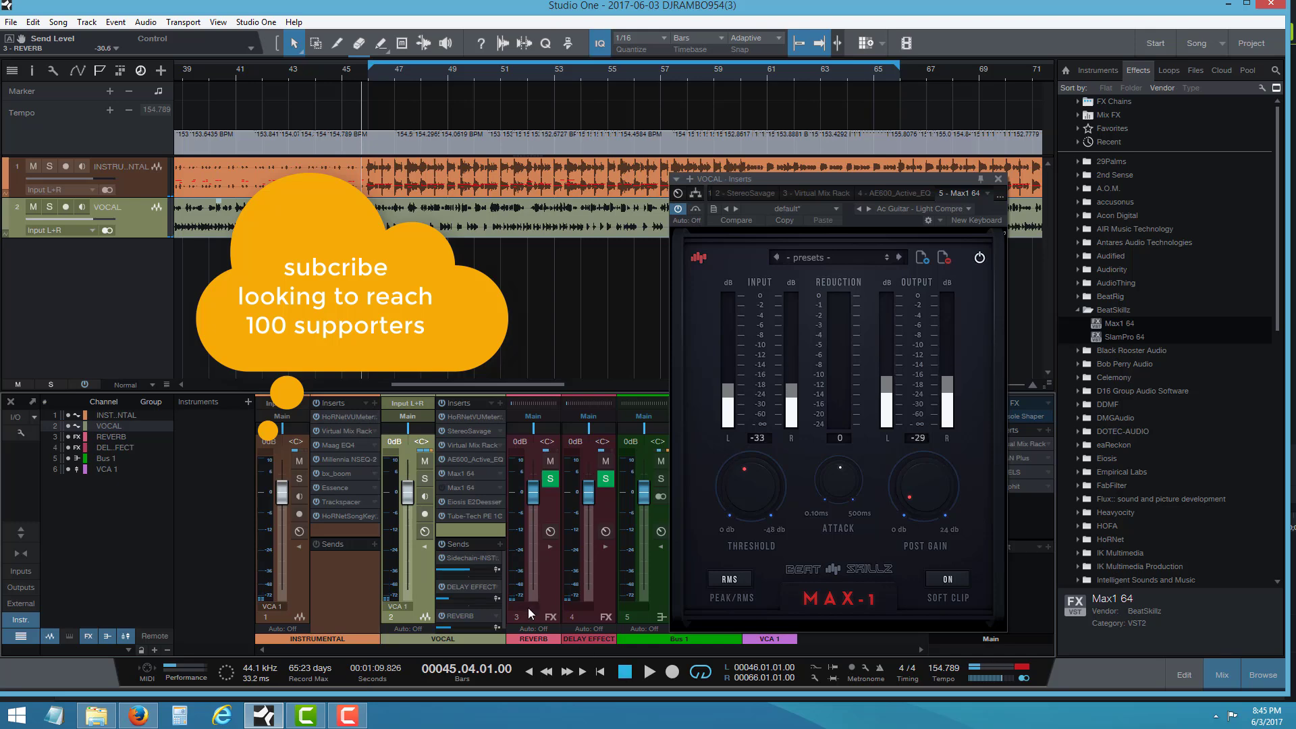
mouse_move(1295, 728)
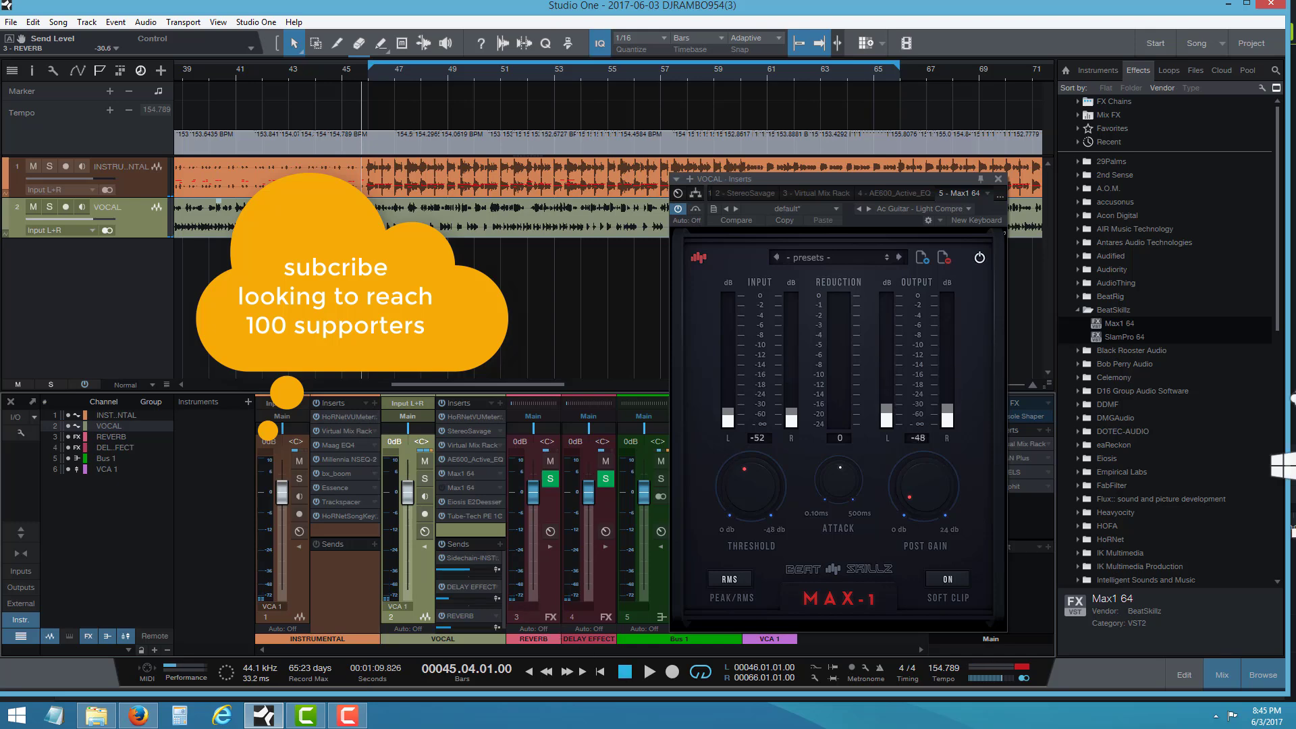